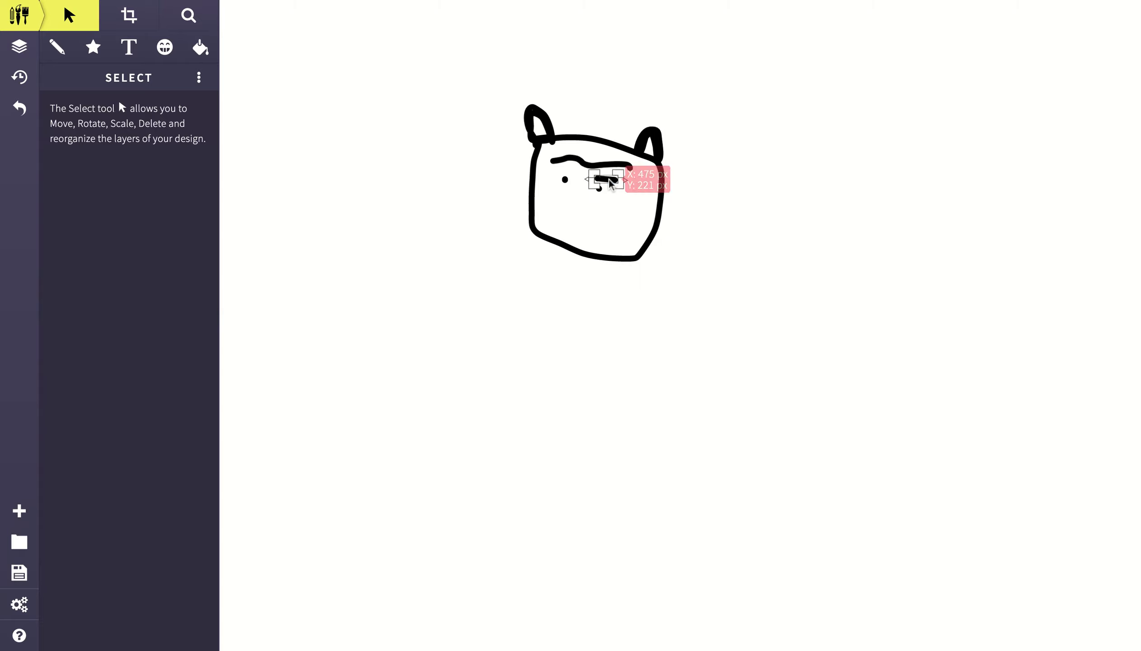
- Delete the brow line above the eyes, and draw a smiling mouth and a nose on the face with the Pencil
{"action": "left_click", "coordinate": [603, 167]}
{"action": "key", "text": "Delete"}
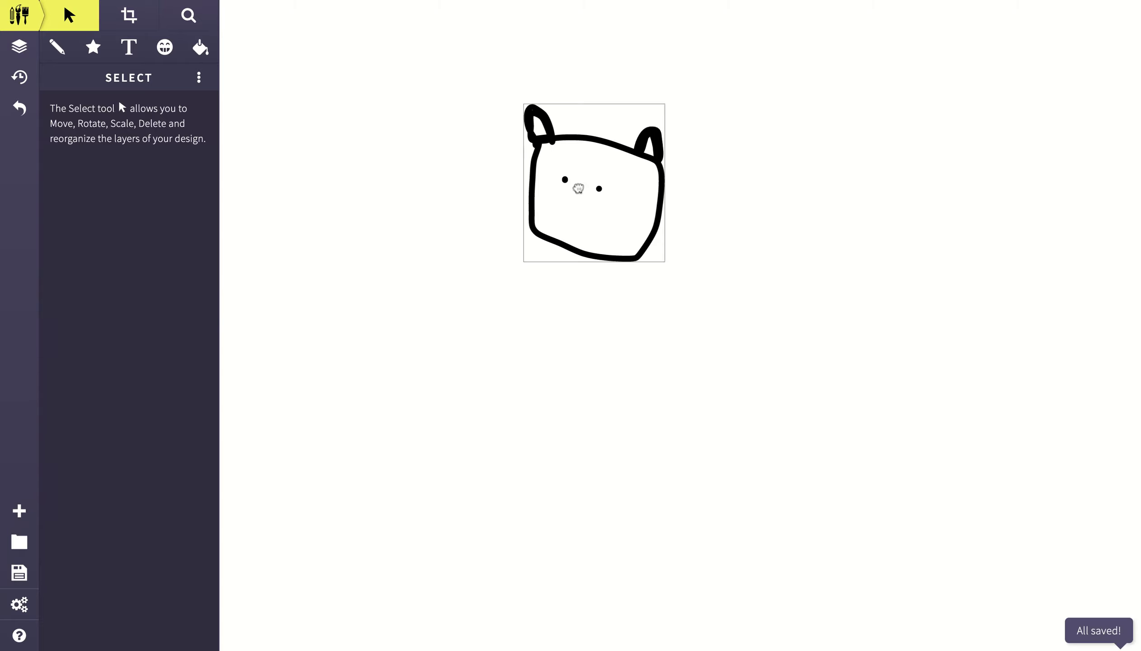
{"action": "left_click", "coordinate": [57, 46]}
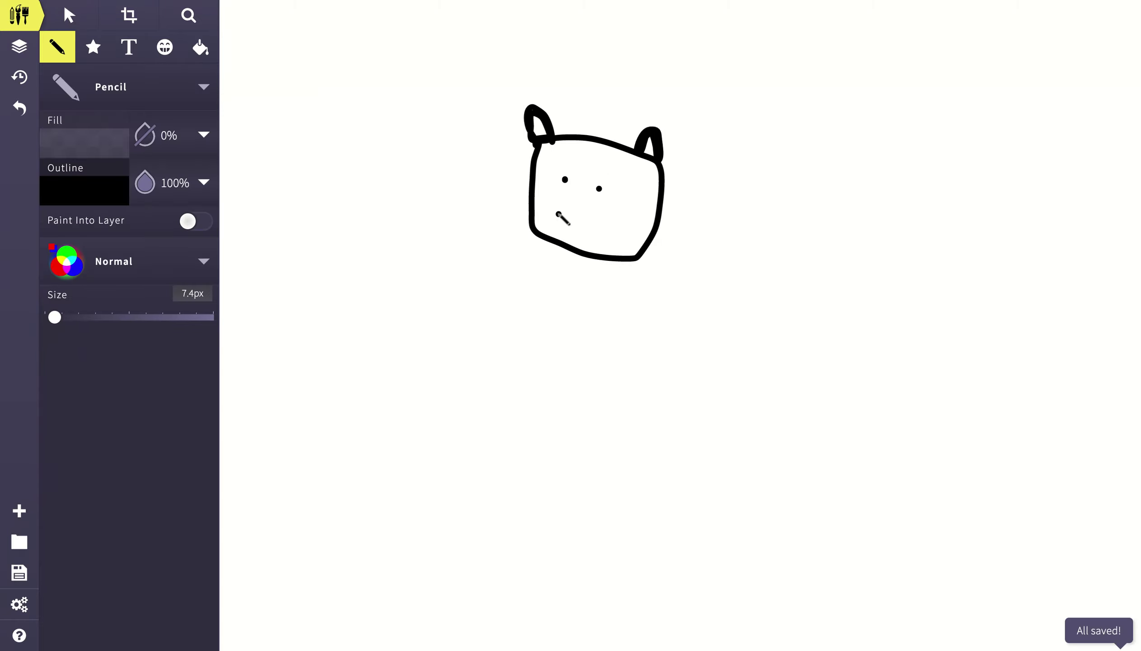
{"action": "left_click_drag", "start_coordinate": [544, 205], "coordinate": [607, 229]}
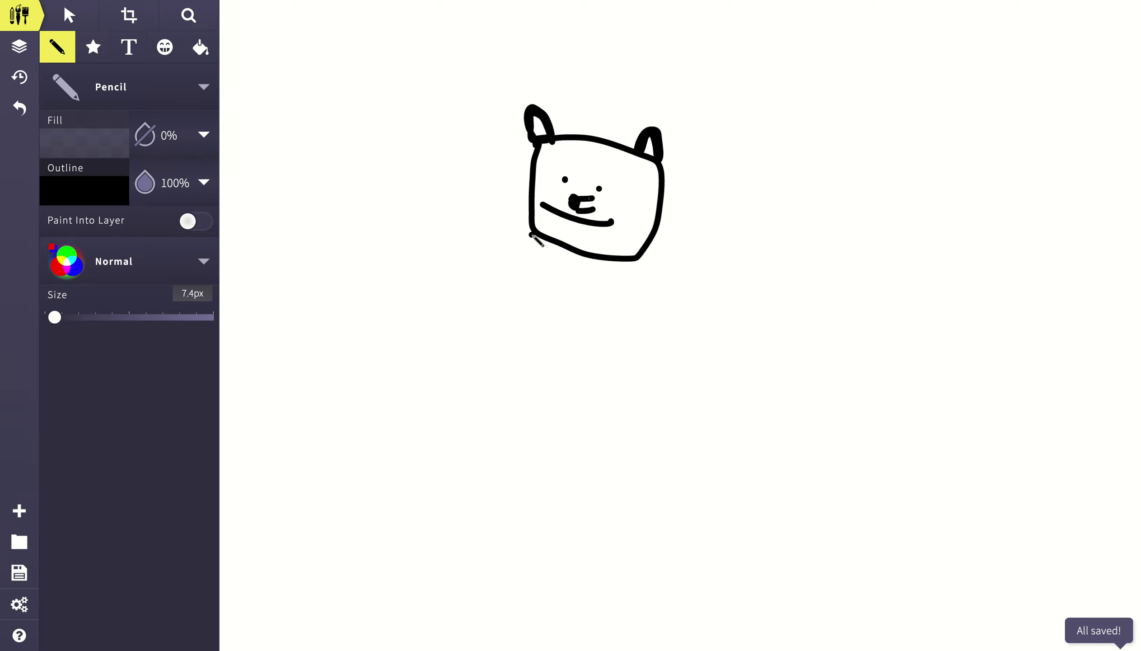
- Draw the outlines of the arms, hands, torso, legs and feet below the head with the black 7.4 px Pencil
{"action": "left_click_drag", "start_coordinate": [507, 232], "coordinate": [441, 248]}
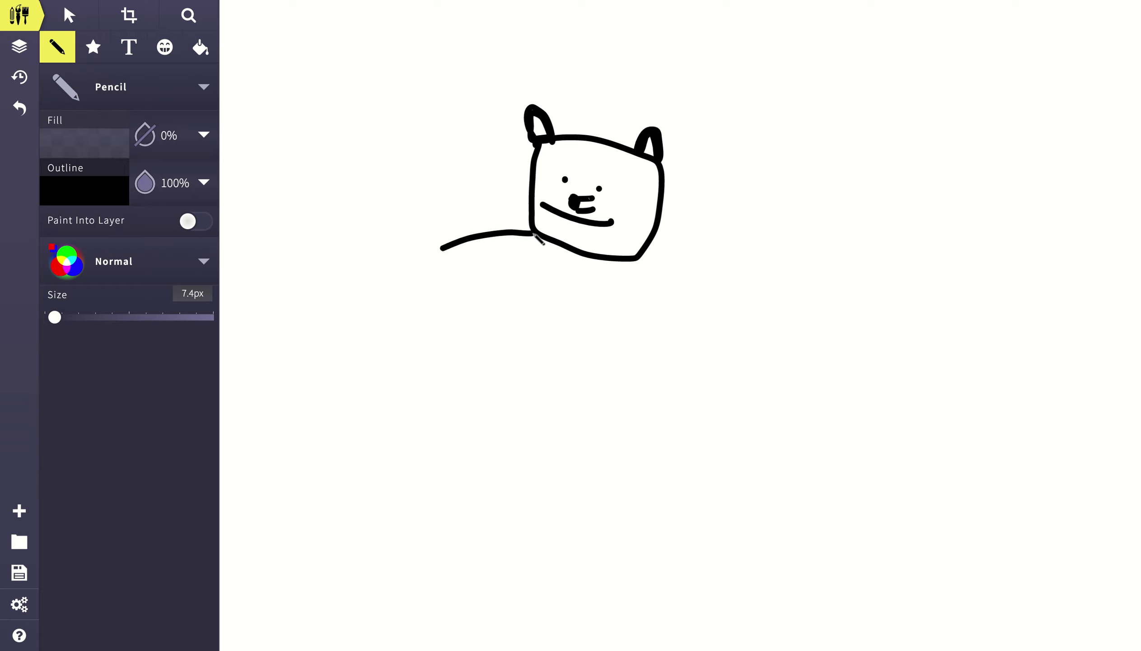
{"action": "mouse_move", "coordinate": [410, 333]}
{"action": "left_mouse_down"}
{"action": "mouse_move", "coordinate": [476, 340]}
{"action": "mouse_move", "coordinate": [511, 263]}
{"action": "mouse_move", "coordinate": [484, 405]}
{"action": "mouse_move", "coordinate": [615, 418]}
{"action": "mouse_move", "coordinate": [636, 358]}
{"action": "mouse_move", "coordinate": [636, 270]}
{"action": "mouse_move", "coordinate": [671, 387]}
{"action": "mouse_move", "coordinate": [723, 378]}
{"action": "mouse_move", "coordinate": [739, 363]}
{"action": "mouse_move", "coordinate": [713, 289]}
{"action": "mouse_move", "coordinate": [658, 245]}
{"action": "left_mouse_up"}
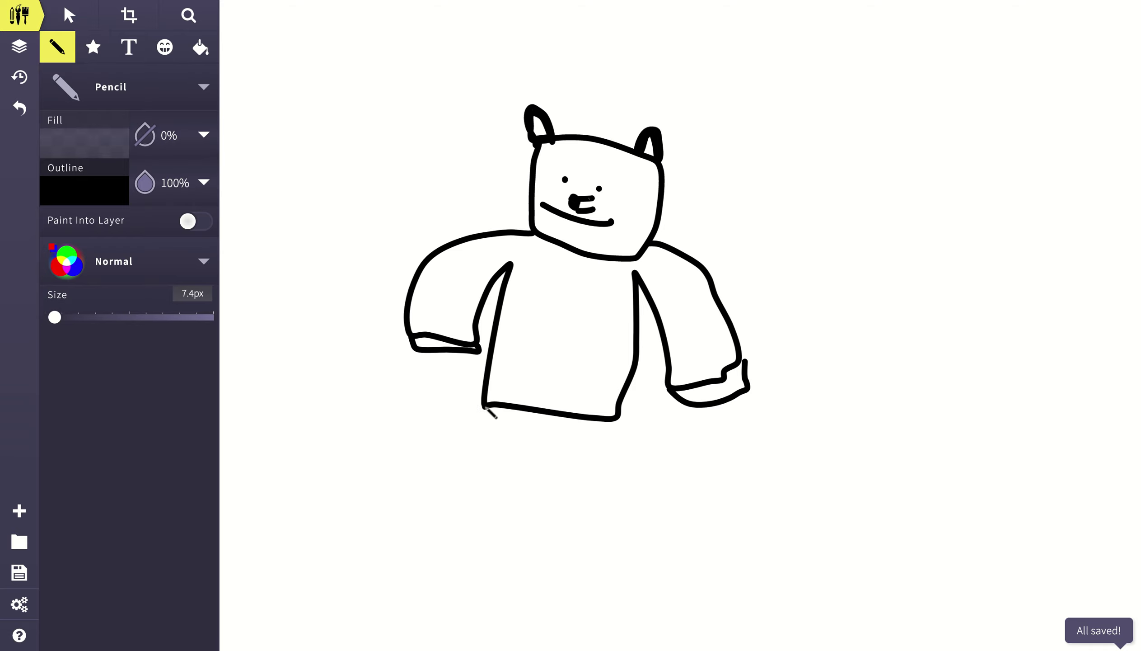
{"action": "mouse_move", "coordinate": [483, 407]}
{"action": "left_mouse_down"}
{"action": "mouse_move", "coordinate": [443, 520]}
{"action": "mouse_move", "coordinate": [497, 567]}
{"action": "mouse_move", "coordinate": [510, 490]}
{"action": "mouse_move", "coordinate": [538, 441]}
{"action": "mouse_move", "coordinate": [602, 514]}
{"action": "mouse_move", "coordinate": [689, 566]}
{"action": "mouse_move", "coordinate": [618, 428]}
{"action": "left_mouse_up"}
{"action": "left_click_drag", "start_coordinate": [441, 542], "coordinate": [498, 554]}
{"action": "left_click_drag", "start_coordinate": [598, 548], "coordinate": [680, 546]}
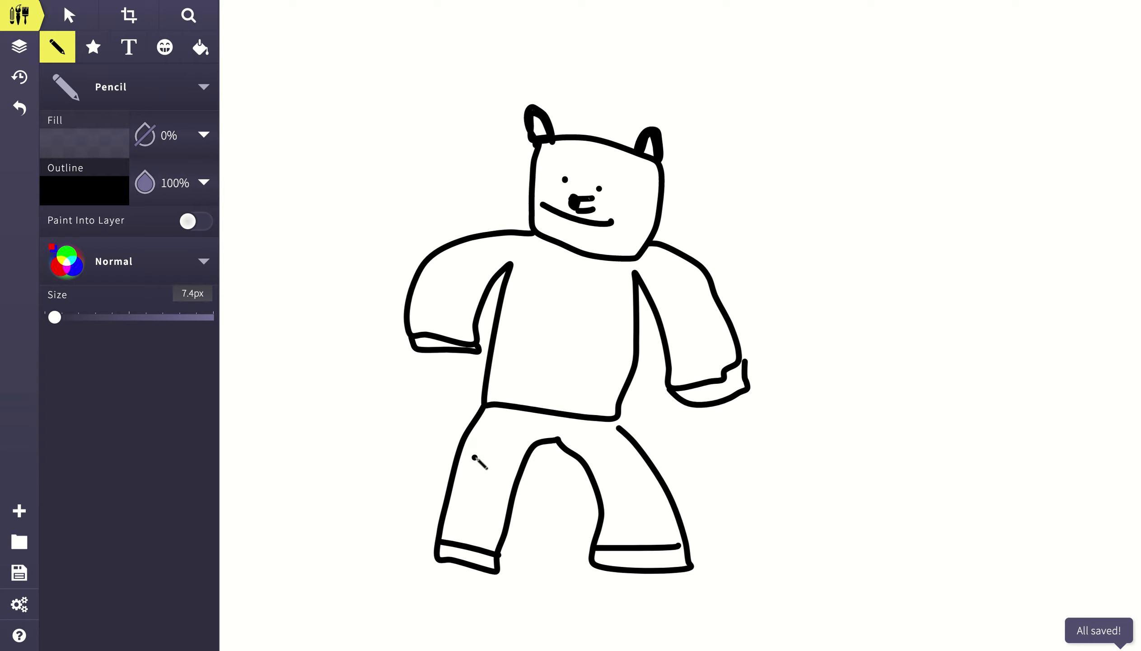
- Move the upper-body drawing down slightly so the waist meets the legs
{"action": "left_click", "coordinate": [68, 14]}
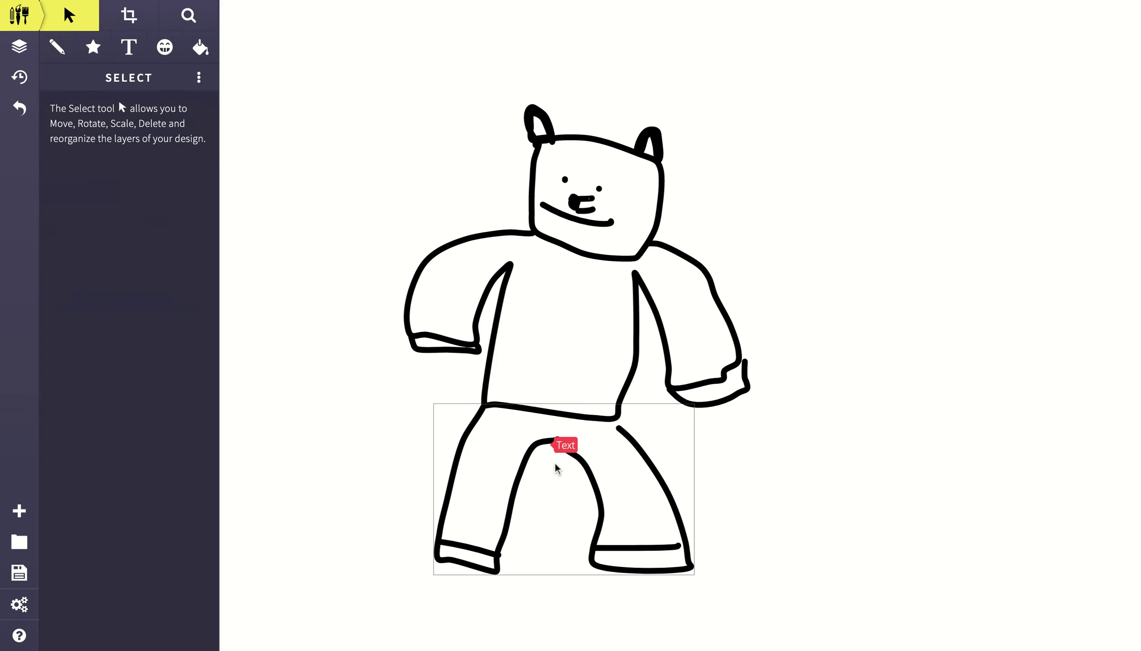
{"action": "left_click", "coordinate": [534, 410]}
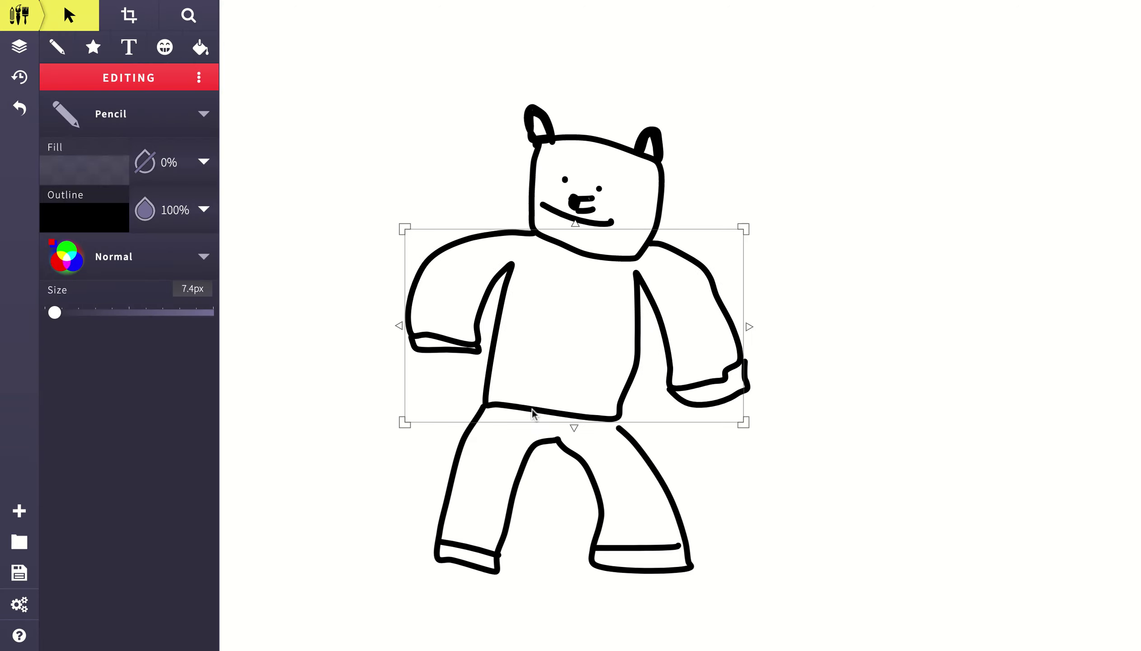
{"action": "mouse_move", "coordinate": [534, 411]}
{"action": "left_mouse_down"}
{"action": "mouse_move", "coordinate": [702, 421]}
{"action": "mouse_move", "coordinate": [541, 432]}
{"action": "mouse_move", "coordinate": [534, 420]}
{"action": "left_mouse_up"}
{"action": "left_click", "coordinate": [668, 480]}
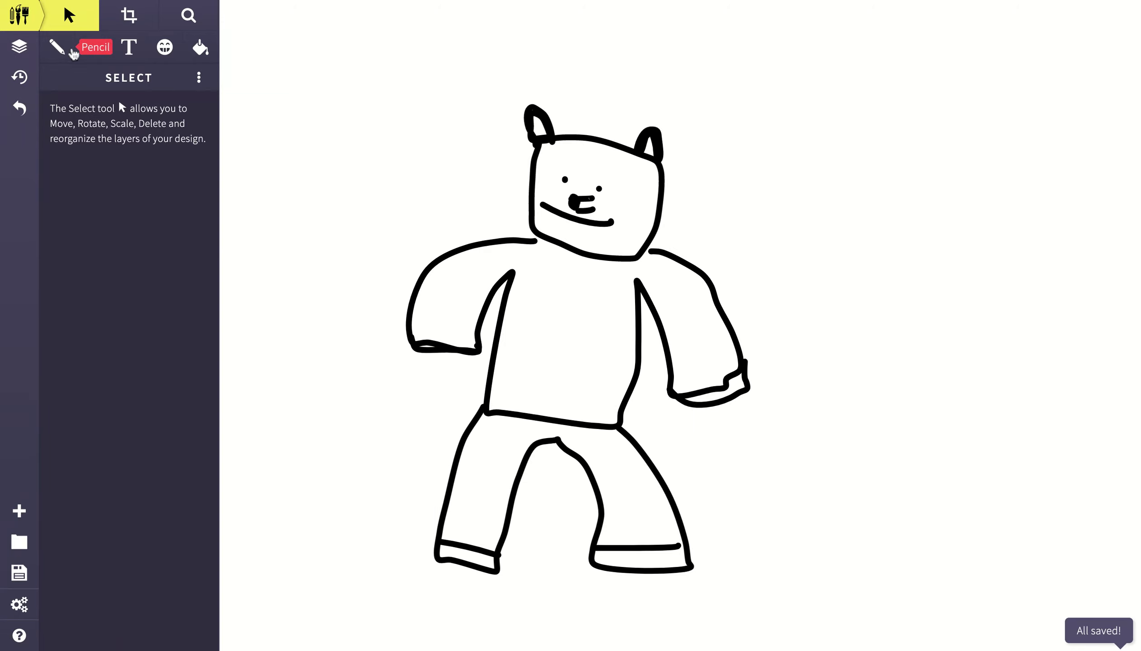
- Set the Pencil outline colour to white (ffffff) and paint over the waistline between the torso and the legs
{"action": "left_click", "coordinate": [57, 47]}
{"action": "left_click", "coordinate": [86, 194]}
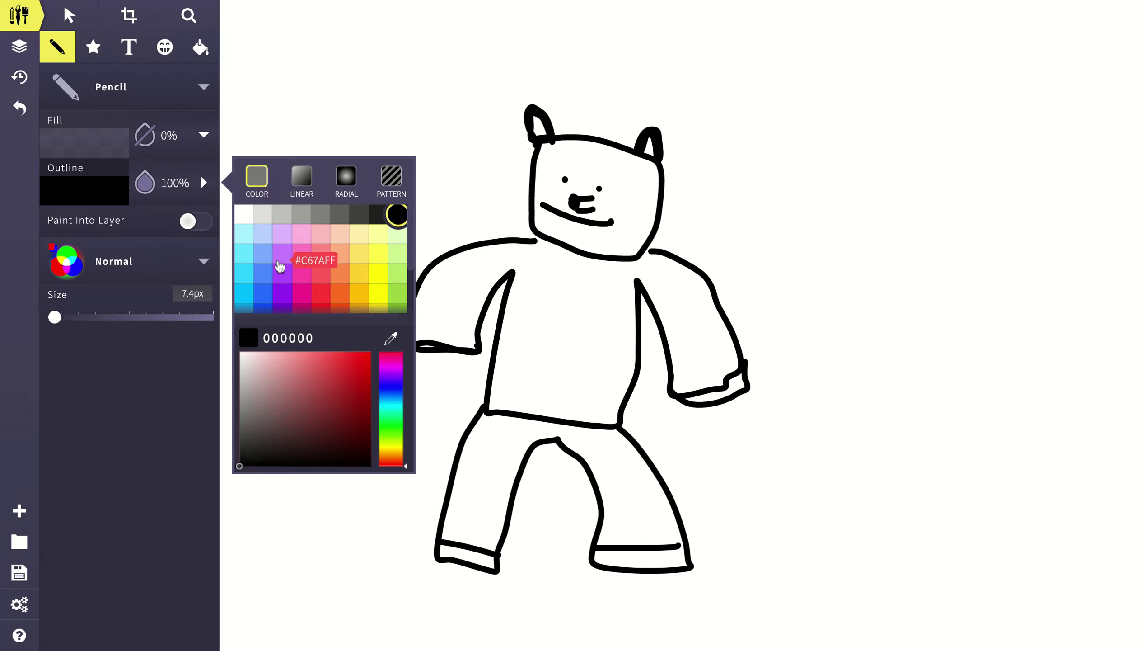
{"action": "left_click", "coordinate": [244, 224]}
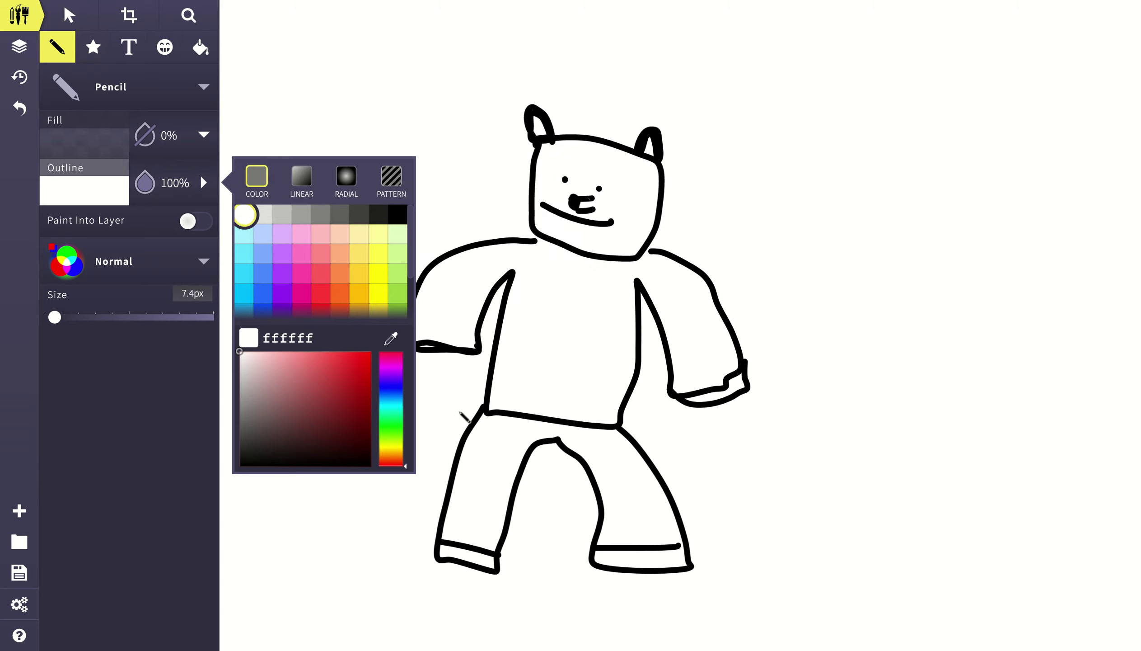
{"action": "left_click", "coordinate": [492, 420]}
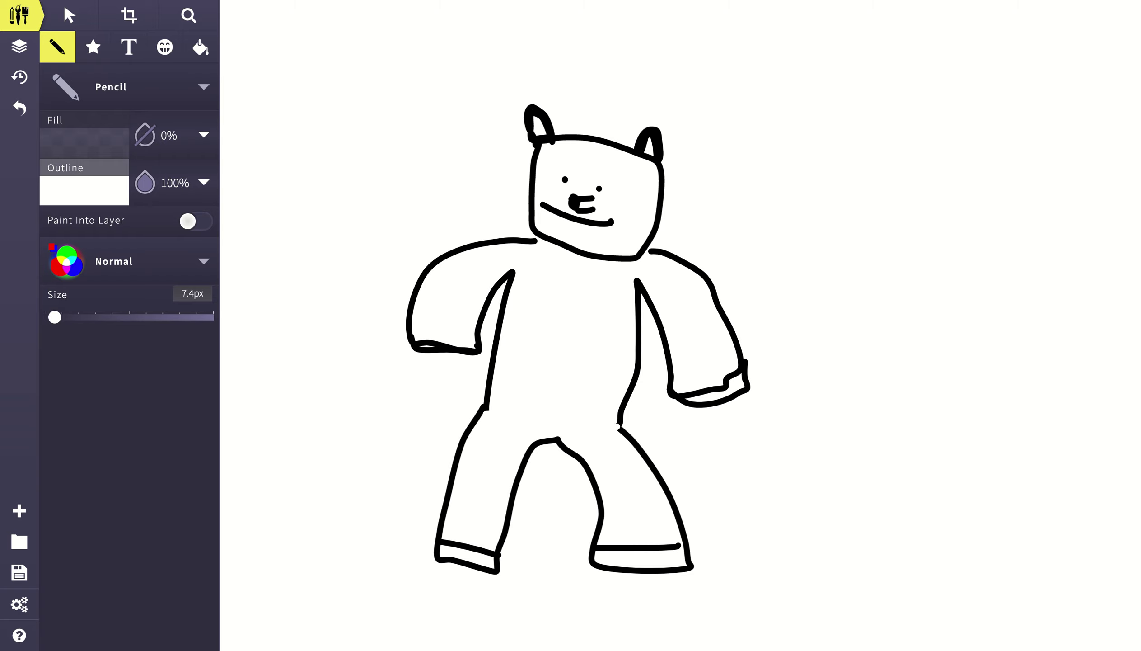
- Switch the Pencil outline colour to black (000000) and draw the large background contours above and beside the character
{"action": "left_click", "coordinate": [108, 177]}
{"action": "left_click", "coordinate": [397, 214]}
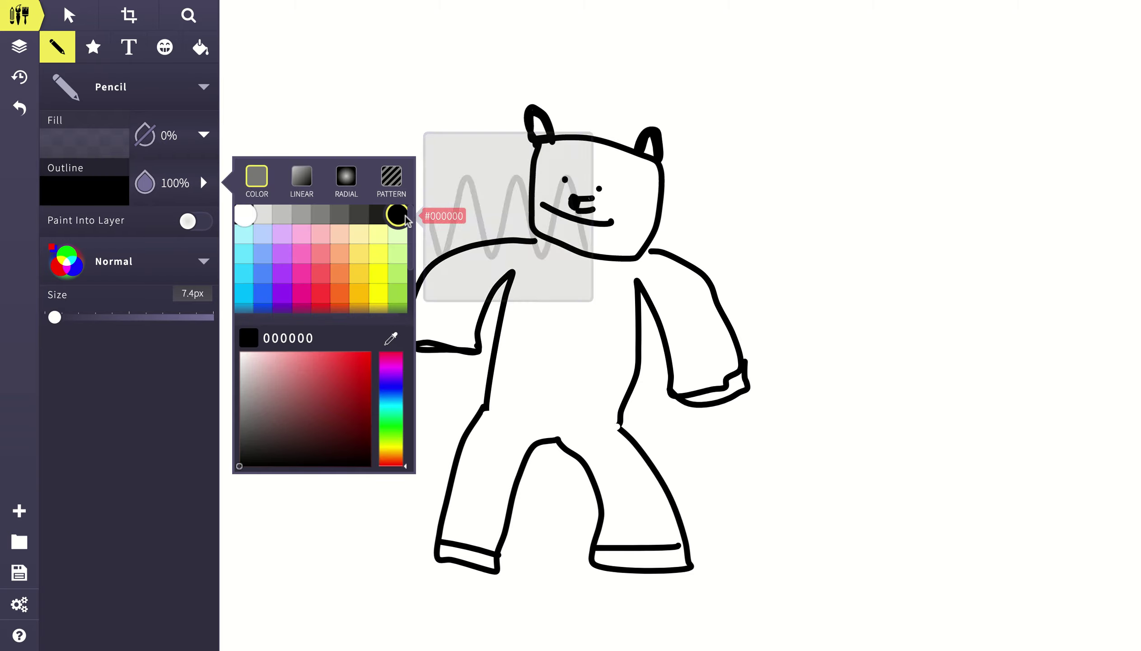
{"action": "mouse_move", "coordinate": [222, 88]}
{"action": "left_mouse_down"}
{"action": "mouse_move", "coordinate": [369, 4]}
{"action": "mouse_move", "coordinate": [1139, 38]}
{"action": "mouse_move", "coordinate": [1139, 102]}
{"action": "mouse_move", "coordinate": [1051, 324]}
{"action": "mouse_move", "coordinate": [970, 649]}
{"action": "left_mouse_up"}
{"action": "mouse_move", "coordinate": [228, 196]}
{"action": "left_mouse_down"}
{"action": "mouse_move", "coordinate": [272, 187]}
{"action": "mouse_move", "coordinate": [415, 98]}
{"action": "mouse_move", "coordinate": [476, 3]}
{"action": "mouse_move", "coordinate": [469, 46]}
{"action": "mouse_move", "coordinate": [648, 105]}
{"action": "mouse_move", "coordinate": [824, 137]}
{"action": "mouse_move", "coordinate": [865, 40]}
{"action": "mouse_move", "coordinate": [913, 157]}
{"action": "mouse_move", "coordinate": [1113, 227]}
{"action": "left_mouse_up"}
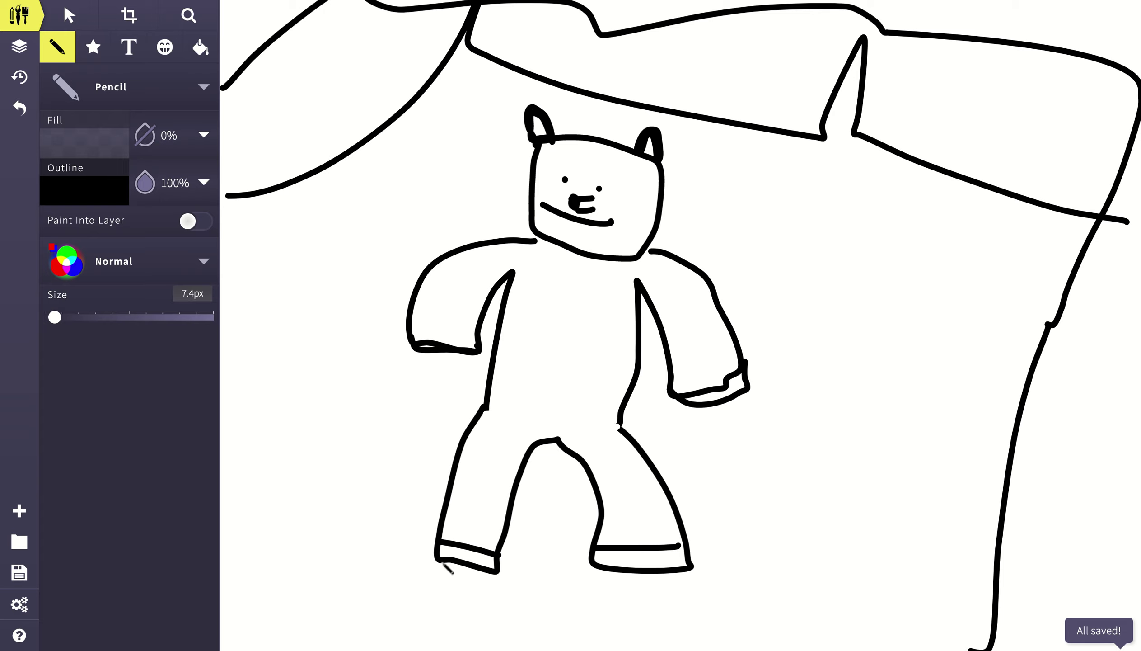
- Draw a curved ground patch under the character's feet and extend ground lines from it to both sides
{"action": "mouse_move", "coordinate": [378, 568]}
{"action": "left_mouse_down"}
{"action": "mouse_move", "coordinate": [447, 633]}
{"action": "mouse_move", "coordinate": [615, 649]}
{"action": "mouse_move", "coordinate": [712, 641]}
{"action": "left_mouse_up"}
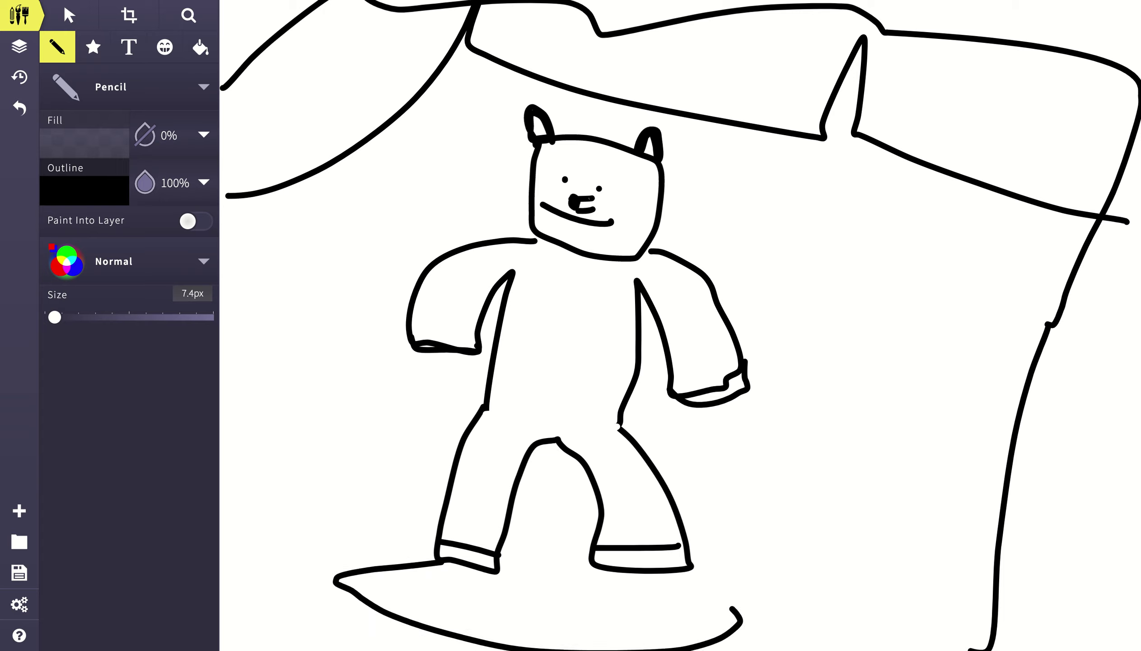
{"action": "left_click_drag", "start_coordinate": [334, 583], "coordinate": [220, 553]}
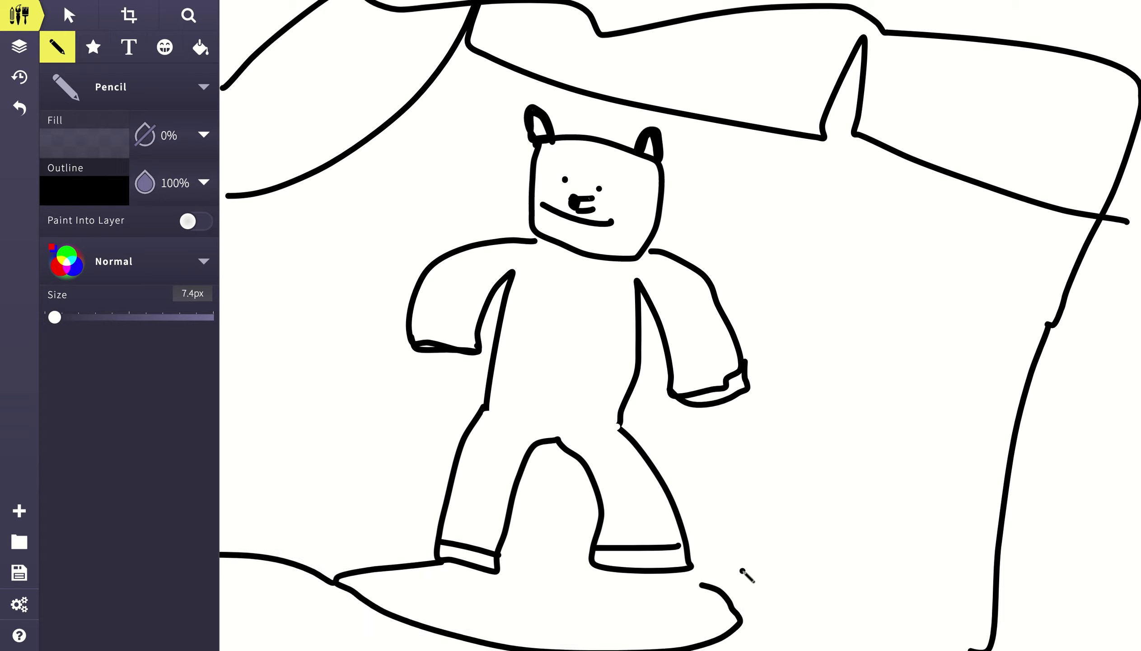
{"action": "left_click_drag", "start_coordinate": [712, 574], "coordinate": [1005, 559]}
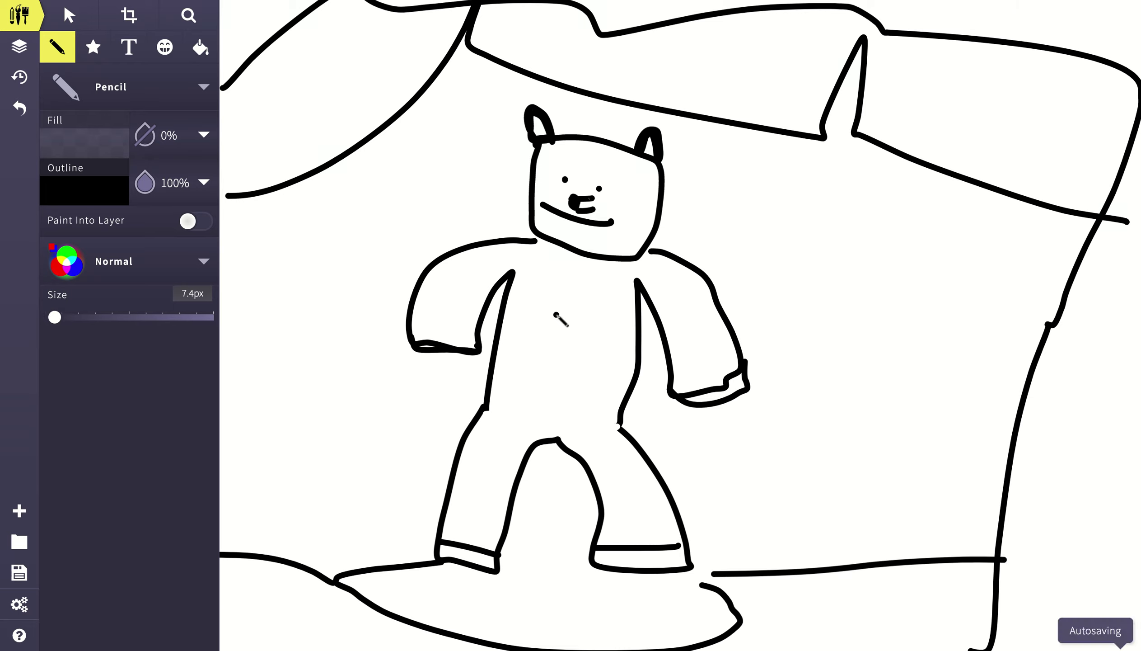
{"action": "left_click_drag", "start_coordinate": [54, 317], "coordinate": [73, 318]}
{"action": "mouse_move", "coordinate": [545, 268]}
{"action": "left_mouse_down"}
{"action": "mouse_move", "coordinate": [519, 421]}
{"action": "mouse_move", "coordinate": [499, 469]}
{"action": "mouse_move", "coordinate": [500, 568]}
{"action": "left_mouse_up"}
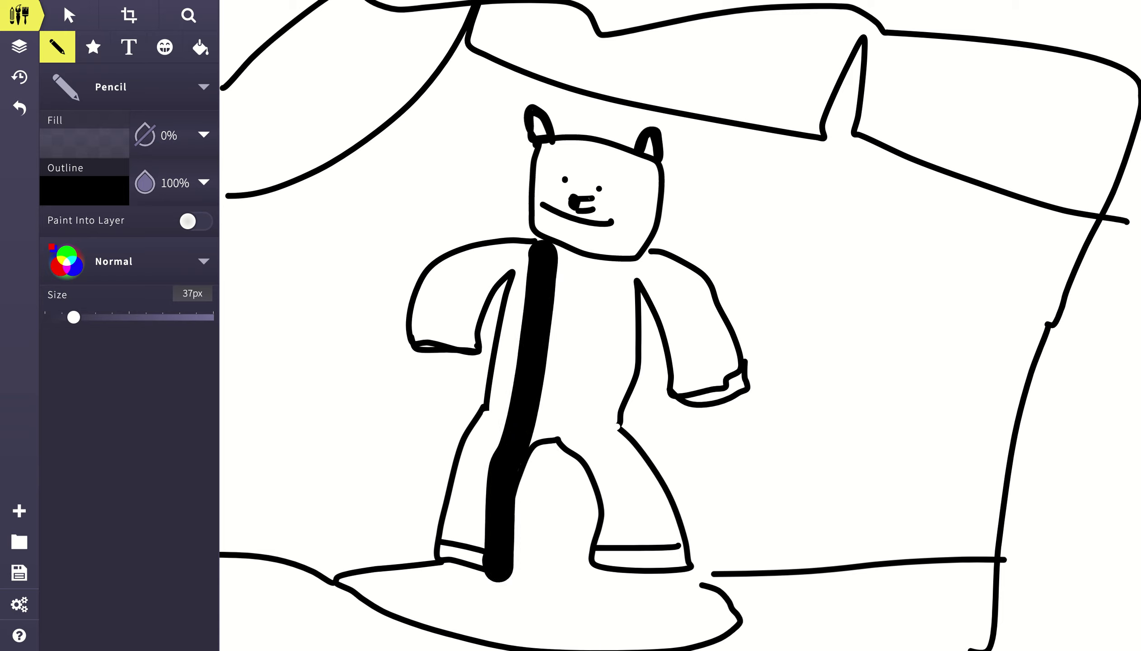
{"action": "left_click", "coordinate": [19, 108]}
{"action": "left_click_drag", "start_coordinate": [530, 251], "coordinate": [537, 260]}
{"action": "mouse_move", "coordinate": [511, 374]}
{"action": "left_mouse_down"}
{"action": "mouse_move", "coordinate": [501, 453]}
{"action": "mouse_move", "coordinate": [457, 499]}
{"action": "mouse_move", "coordinate": [448, 535]}
{"action": "mouse_move", "coordinate": [487, 532]}
{"action": "mouse_move", "coordinate": [514, 478]}
{"action": "mouse_move", "coordinate": [489, 408]}
{"action": "mouse_move", "coordinate": [517, 237]}
{"action": "mouse_move", "coordinate": [408, 313]}
{"action": "mouse_move", "coordinate": [417, 346]}
{"action": "mouse_move", "coordinate": [464, 347]}
{"action": "mouse_move", "coordinate": [489, 286]}
{"action": "mouse_move", "coordinate": [440, 324]}
{"action": "left_mouse_up"}
{"action": "mouse_move", "coordinate": [442, 266]}
{"action": "left_mouse_down"}
{"action": "mouse_move", "coordinate": [502, 241]}
{"action": "mouse_move", "coordinate": [543, 249]}
{"action": "mouse_move", "coordinate": [548, 422]}
{"action": "mouse_move", "coordinate": [519, 490]}
{"action": "mouse_move", "coordinate": [532, 416]}
{"action": "mouse_move", "coordinate": [563, 409]}
{"action": "mouse_move", "coordinate": [606, 492]}
{"action": "mouse_move", "coordinate": [603, 568]}
{"action": "mouse_move", "coordinate": [636, 548]}
{"action": "mouse_move", "coordinate": [678, 552]}
{"action": "mouse_move", "coordinate": [676, 525]}
{"action": "left_mouse_up"}
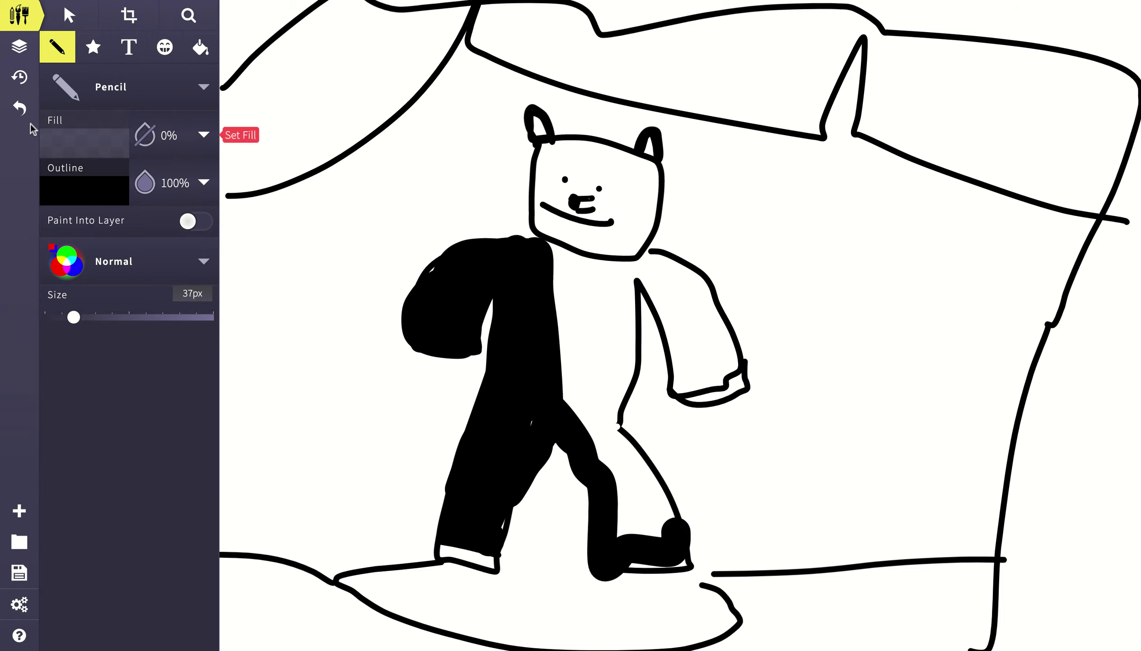
{"action": "left_click", "coordinate": [19, 108]}
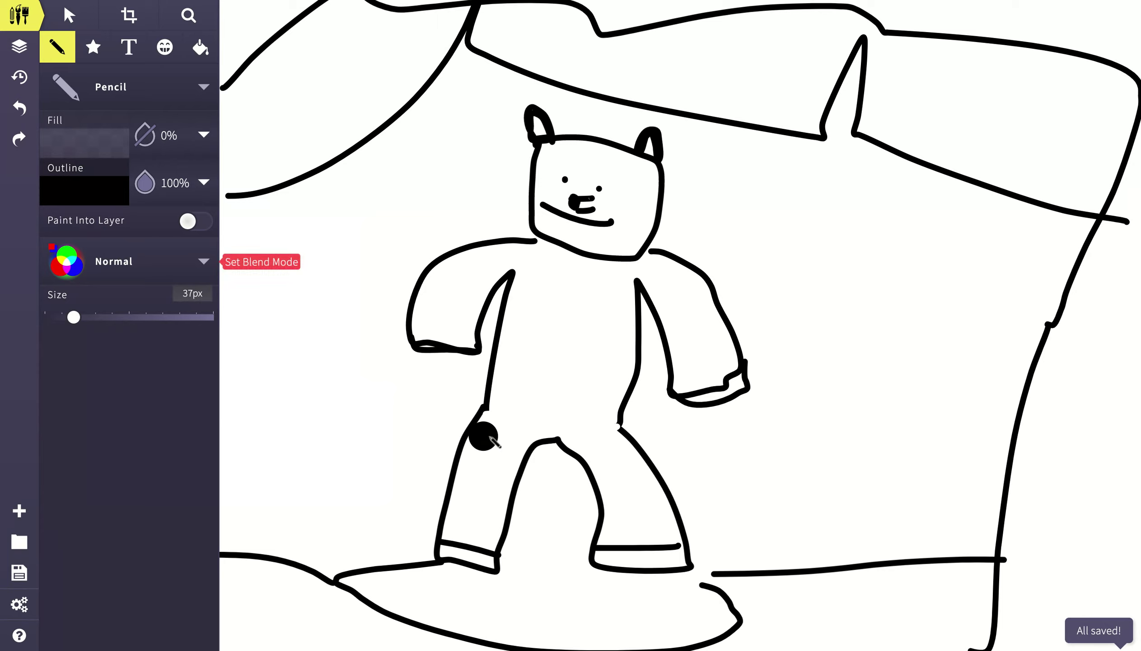
- Set the Pencil size to about 114 px and paint the torso, arms and legs solid black
{"action": "left_click", "coordinate": [122, 317]}
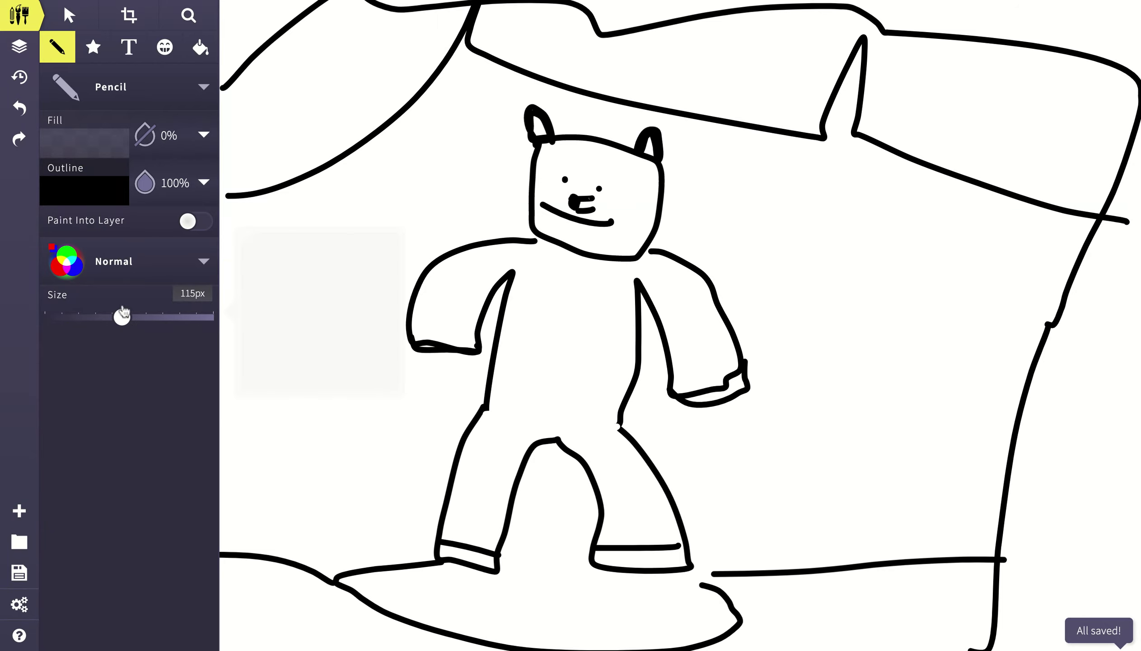
{"action": "mouse_move", "coordinate": [553, 293]}
{"action": "left_mouse_down"}
{"action": "mouse_move", "coordinate": [534, 388]}
{"action": "mouse_move", "coordinate": [491, 459]}
{"action": "mouse_move", "coordinate": [470, 523]}
{"action": "left_mouse_up"}
{"action": "left_click_drag", "start_coordinate": [508, 446], "coordinate": [437, 503]}
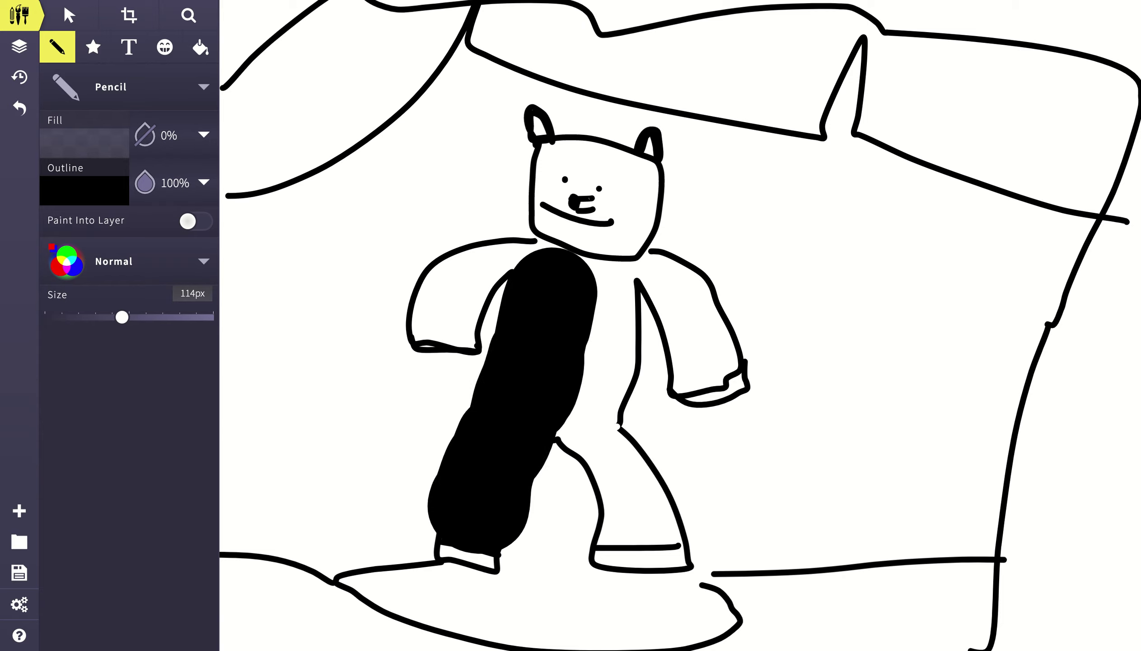
{"action": "mouse_move", "coordinate": [584, 290]}
{"action": "left_mouse_down"}
{"action": "mouse_move", "coordinate": [589, 426]}
{"action": "mouse_move", "coordinate": [632, 498]}
{"action": "mouse_move", "coordinate": [627, 521]}
{"action": "mouse_move", "coordinate": [645, 528]}
{"action": "mouse_move", "coordinate": [666, 507]}
{"action": "mouse_move", "coordinate": [657, 438]}
{"action": "mouse_move", "coordinate": [616, 367]}
{"action": "mouse_move", "coordinate": [609, 281]}
{"action": "mouse_move", "coordinate": [647, 317]}
{"action": "mouse_move", "coordinate": [673, 299]}
{"action": "mouse_move", "coordinate": [657, 268]}
{"action": "mouse_move", "coordinate": [693, 326]}
{"action": "mouse_move", "coordinate": [689, 357]}
{"action": "mouse_move", "coordinate": [711, 354]}
{"action": "mouse_move", "coordinate": [720, 335]}
{"action": "mouse_move", "coordinate": [584, 252]}
{"action": "mouse_move", "coordinate": [498, 254]}
{"action": "mouse_move", "coordinate": [430, 317]}
{"action": "mouse_move", "coordinate": [471, 358]}
{"action": "left_mouse_up"}
{"action": "mouse_move", "coordinate": [700, 381]}
{"action": "left_mouse_down"}
{"action": "mouse_move", "coordinate": [716, 389]}
{"action": "mouse_move", "coordinate": [705, 387]}
{"action": "left_mouse_up"}
- Reduce the Pencil size to 25 px and draw looped hand outlines at the ends of both arms
{"action": "left_click", "coordinate": [76, 200]}
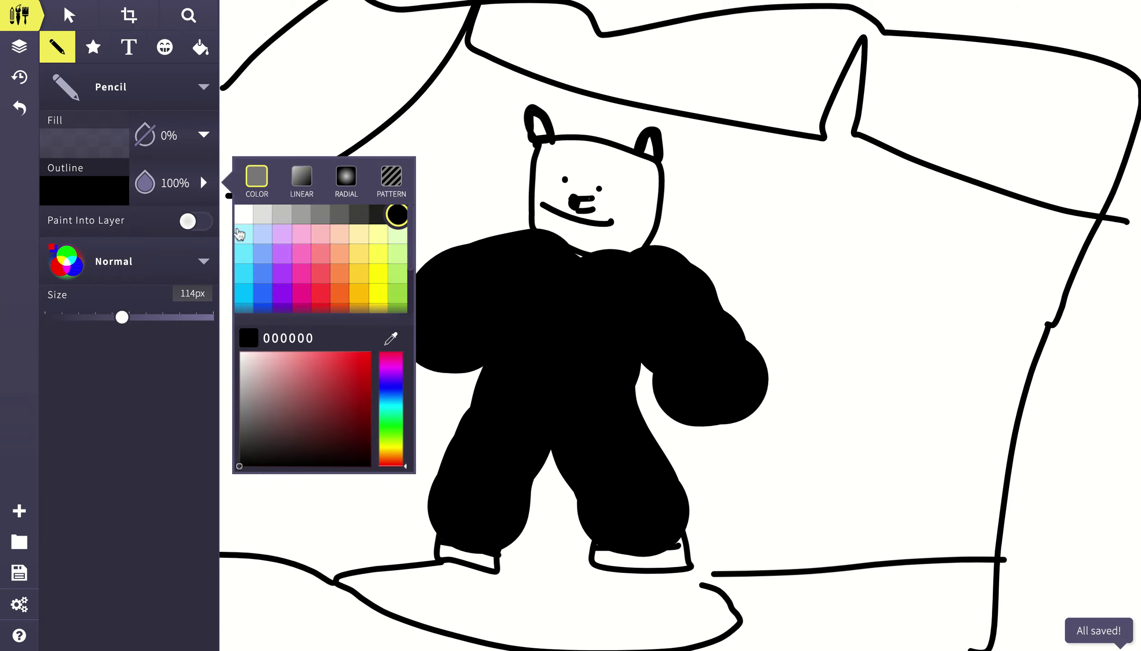
{"action": "left_click", "coordinate": [105, 208]}
{"action": "left_click_drag", "start_coordinate": [121, 317], "coordinate": [65, 317]}
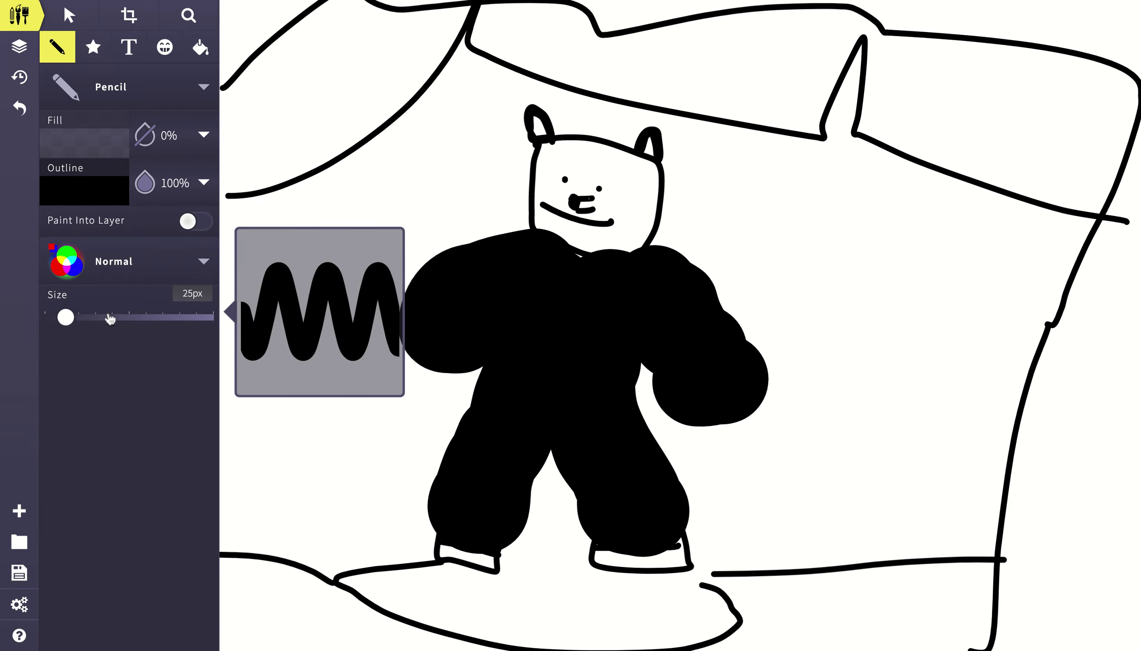
{"action": "mouse_move", "coordinate": [473, 372]}
{"action": "left_mouse_down"}
{"action": "mouse_move", "coordinate": [456, 391]}
{"action": "mouse_move", "coordinate": [388, 392]}
{"action": "mouse_move", "coordinate": [375, 364]}
{"action": "mouse_move", "coordinate": [398, 328]}
{"action": "left_mouse_up"}
{"action": "mouse_move", "coordinate": [675, 419]}
{"action": "left_mouse_down"}
{"action": "mouse_move", "coordinate": [720, 446]}
{"action": "mouse_move", "coordinate": [757, 430]}
{"action": "left_mouse_up"}
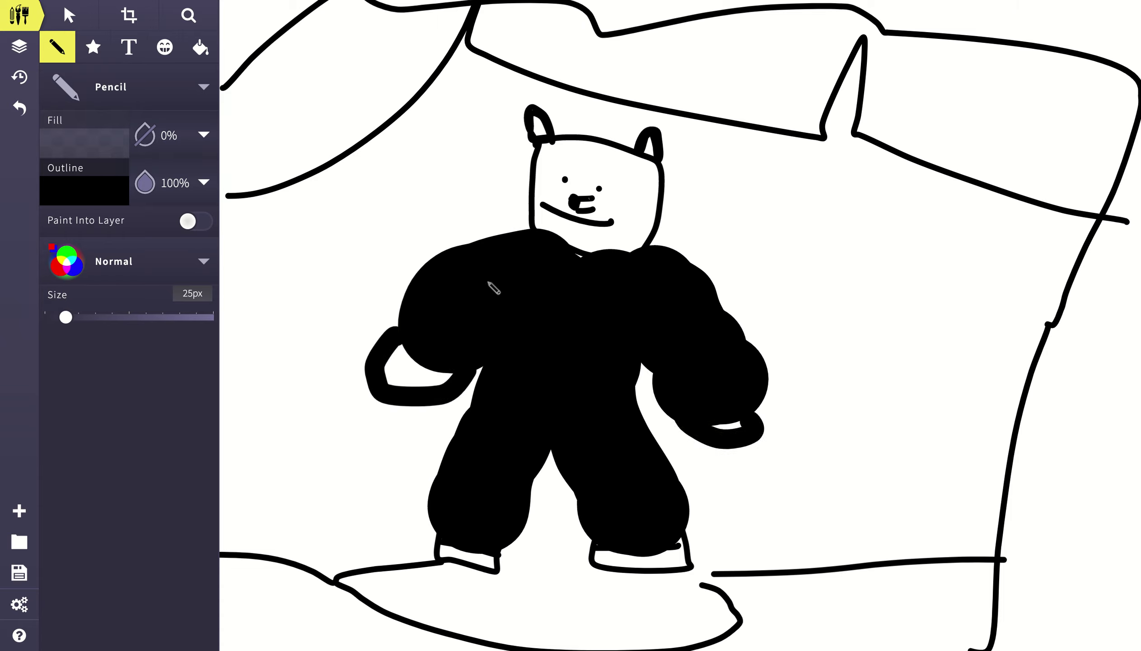
- Set the outline colour to white and the Pencil size to 138 px, and paint a white oval belly on the torso
{"action": "left_click", "coordinate": [85, 198]}
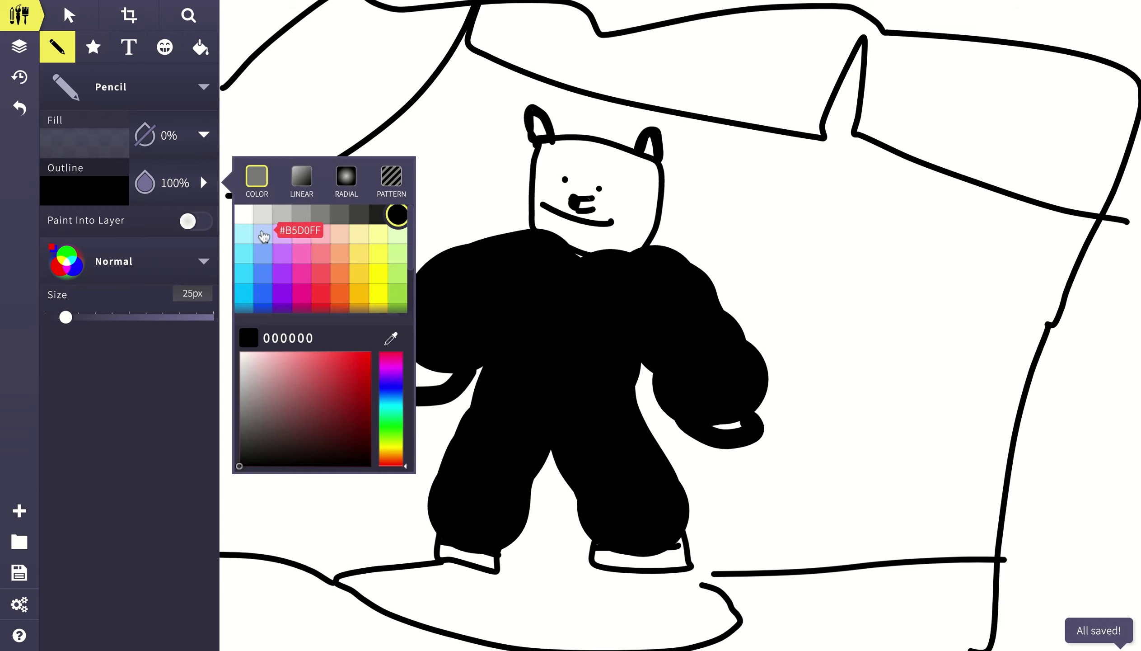
{"action": "left_click", "coordinate": [245, 214]}
{"action": "left_click", "coordinate": [137, 317]}
{"action": "mouse_move", "coordinate": [562, 317]}
{"action": "left_mouse_down"}
{"action": "mouse_move", "coordinate": [580, 313]}
{"action": "mouse_move", "coordinate": [565, 311]}
{"action": "mouse_move", "coordinate": [561, 364]}
{"action": "left_mouse_up"}
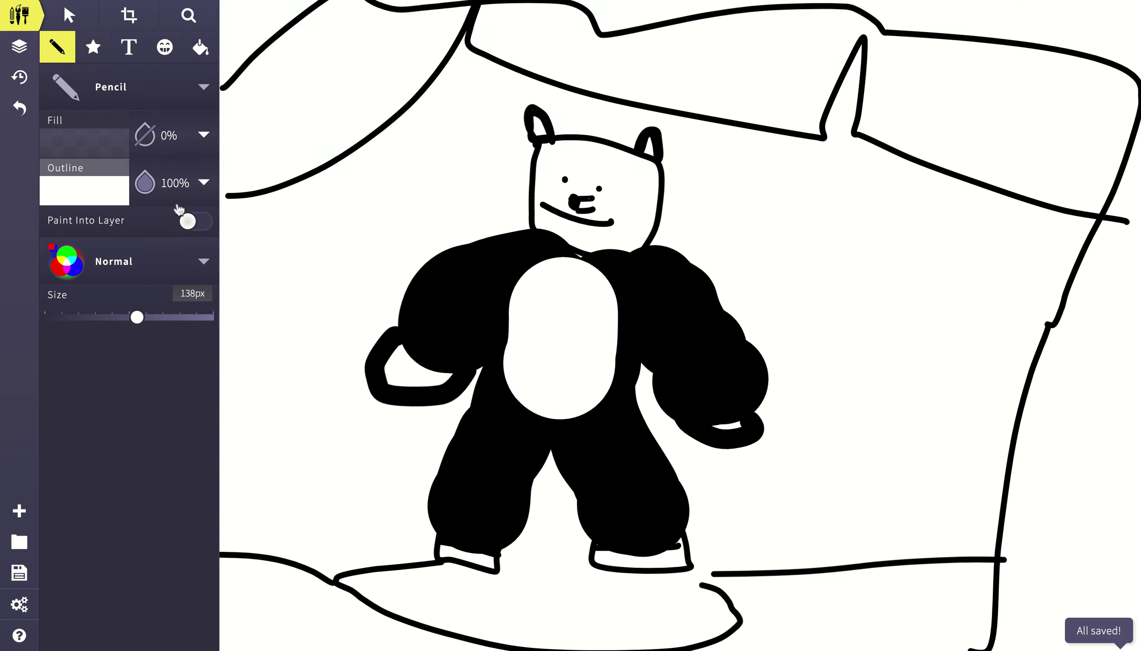
- Set the Pencil to a black outline with no fill and reduce its size to about 17 px
{"action": "left_click", "coordinate": [83, 202]}
{"action": "left_click", "coordinate": [398, 214]}
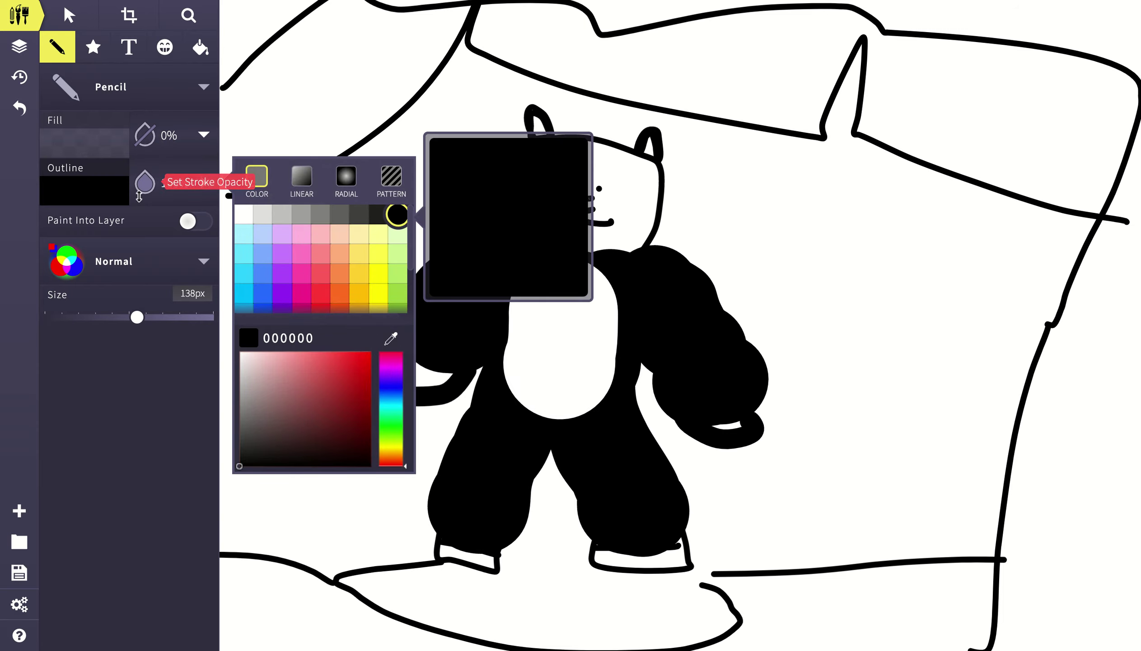
{"action": "left_click", "coordinate": [130, 195]}
{"action": "scroll", "coordinate": [132, 325], "scroll_direction": "down", "scroll_amount": 5}
{"action": "scroll", "coordinate": [132, 325], "scroll_direction": "down", "scroll_amount": 3}
{"action": "scroll", "coordinate": [132, 324], "scroll_direction": "up", "scroll_amount": 3}
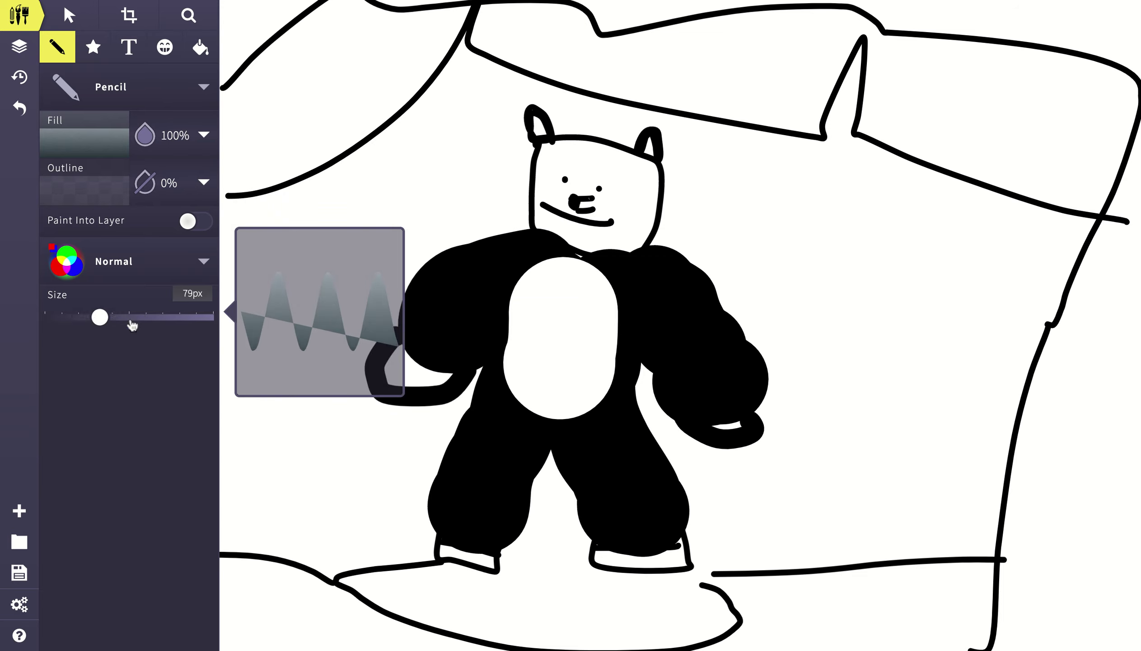
{"action": "left_click", "coordinate": [111, 155]}
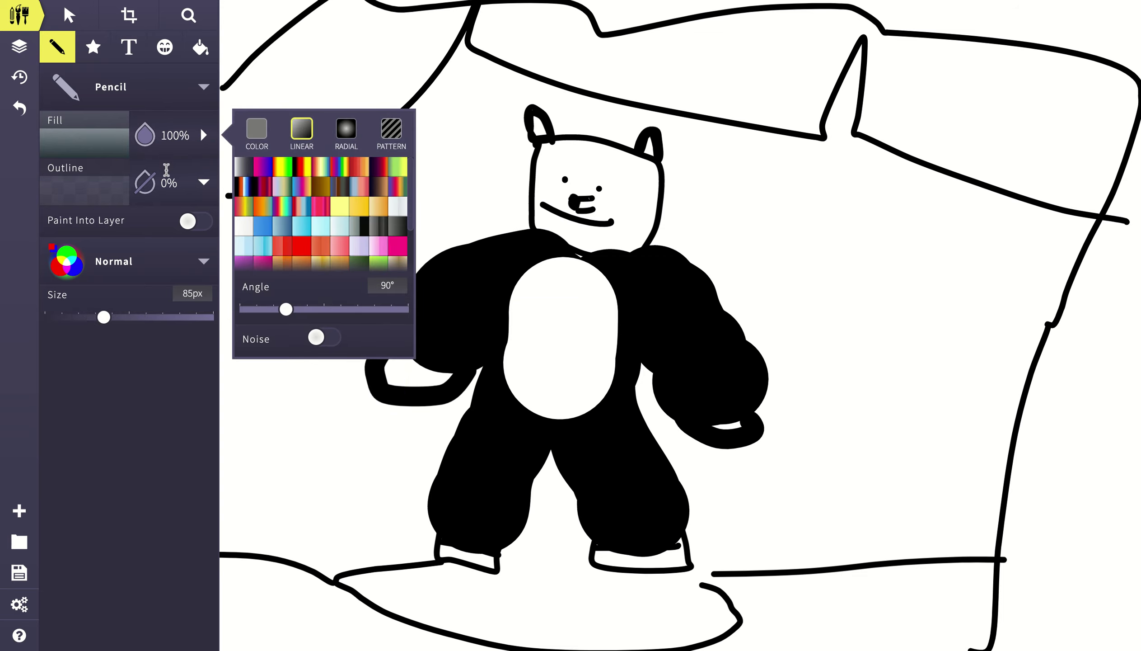
{"action": "left_click", "coordinate": [150, 147]}
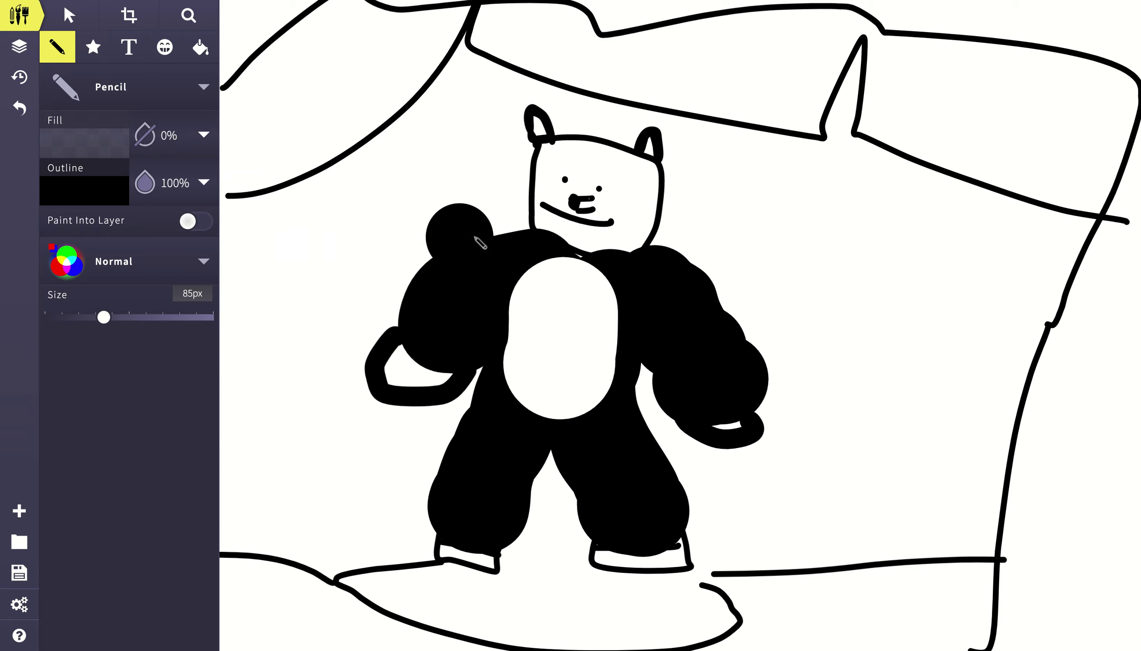
{"action": "scroll", "coordinate": [98, 318], "scroll_direction": "down", "scroll_amount": 10}
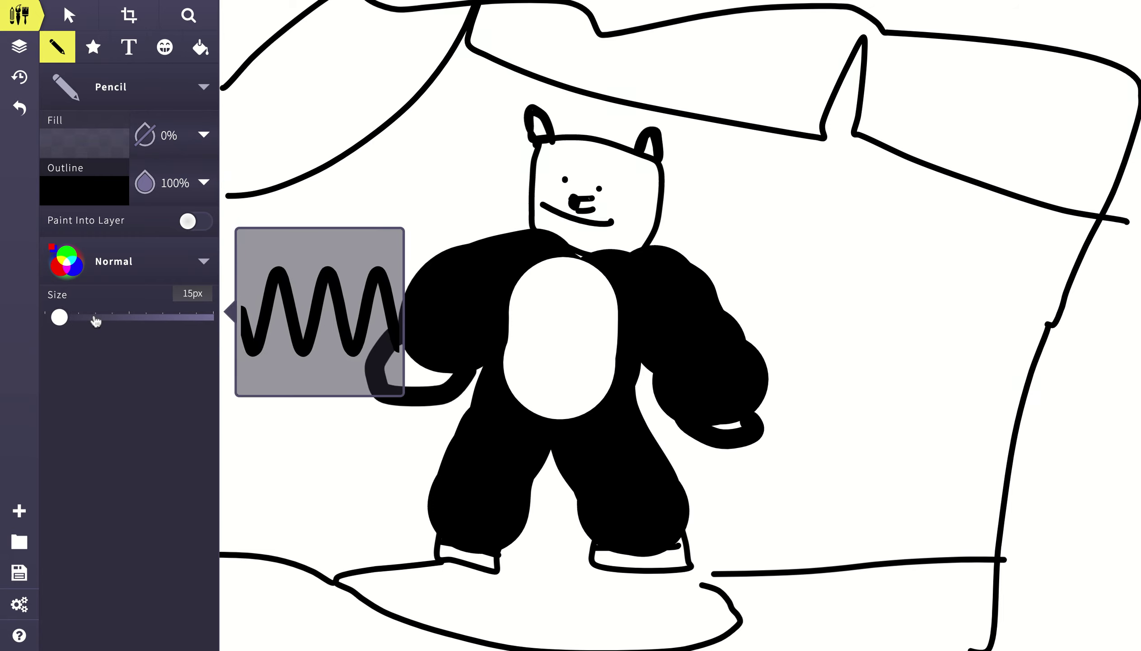
- Thicken the outlines of the head and ears and fill the forehead and the side of the face with black strokes
{"action": "left_click_drag", "start_coordinate": [661, 189], "coordinate": [658, 177]}
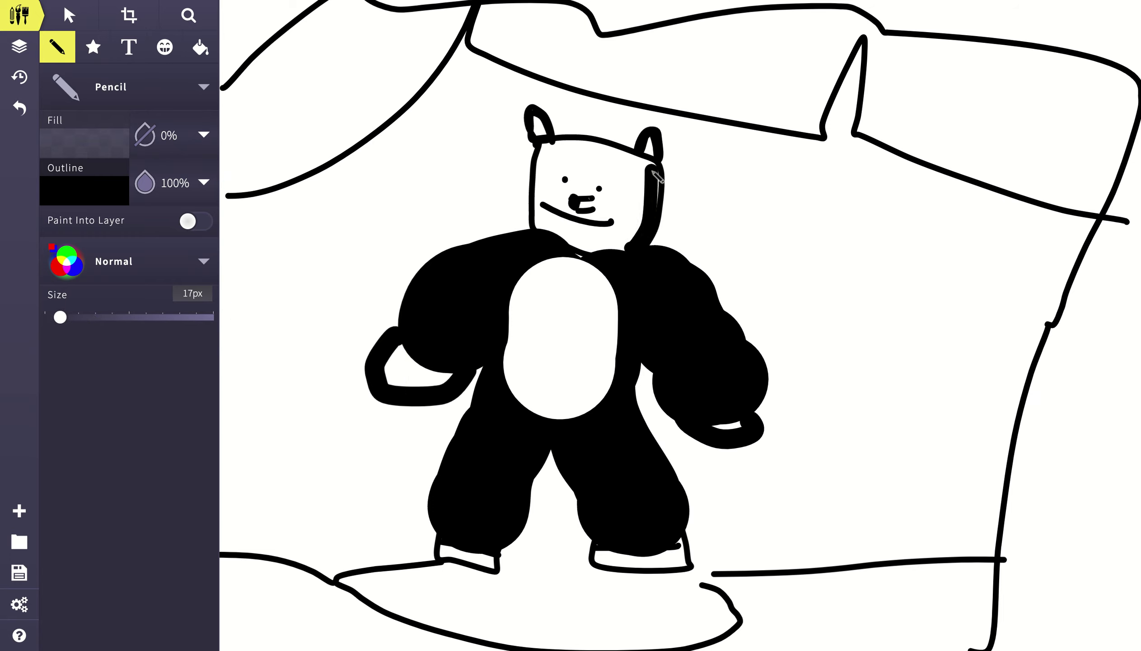
{"action": "mouse_move", "coordinate": [525, 226]}
{"action": "left_mouse_down"}
{"action": "mouse_move", "coordinate": [542, 212]}
{"action": "mouse_move", "coordinate": [544, 151]}
{"action": "mouse_move", "coordinate": [630, 156]}
{"action": "left_mouse_up"}
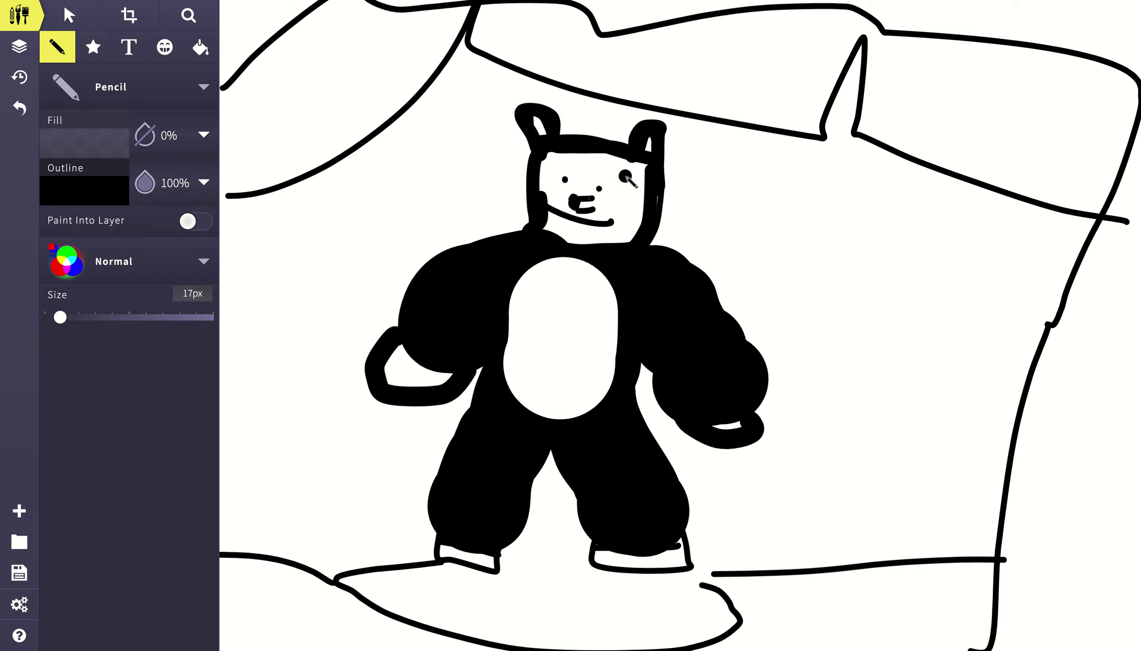
{"action": "left_click_drag", "start_coordinate": [548, 156], "coordinate": [633, 158]}
{"action": "left_click_drag", "start_coordinate": [635, 160], "coordinate": [636, 231]}
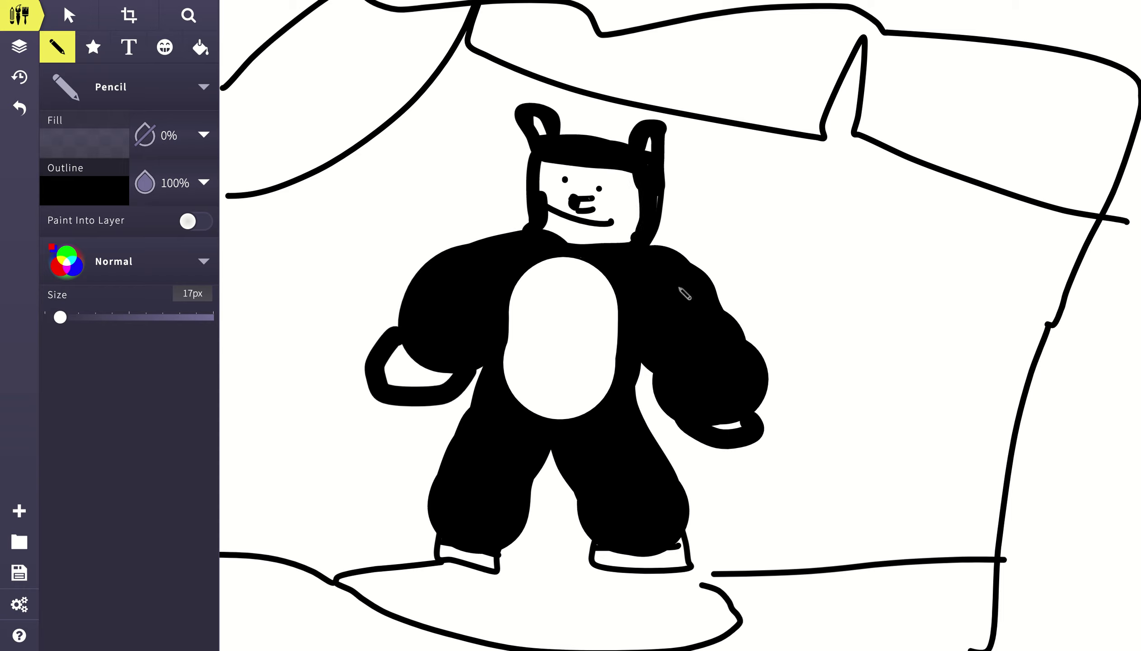
- Undo the stray pencil mark beside the bear and draw a black spiral on its white belly
{"action": "left_click", "coordinate": [762, 205]}
{"action": "key", "text": "ctrl+z"}
{"action": "mouse_move", "coordinate": [570, 290]}
{"action": "left_mouse_down"}
{"action": "mouse_move", "coordinate": [539, 380]}
{"action": "mouse_move", "coordinate": [574, 410]}
{"action": "mouse_move", "coordinate": [599, 372]}
{"action": "mouse_move", "coordinate": [596, 317]}
{"action": "mouse_move", "coordinate": [570, 312]}
{"action": "mouse_move", "coordinate": [566, 358]}
{"action": "left_mouse_up"}
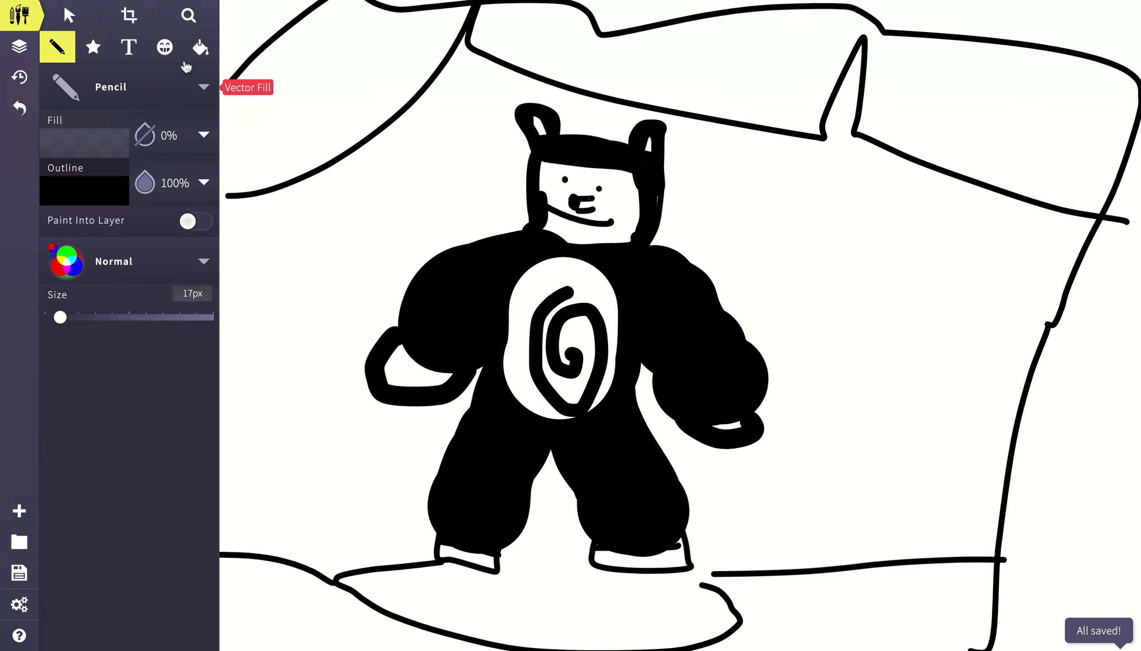
- Fill the white background with a light lavender linear gradient at 100% opacity using Vector Fill
{"action": "left_click", "coordinate": [199, 53]}
{"action": "left_click", "coordinate": [111, 156]}
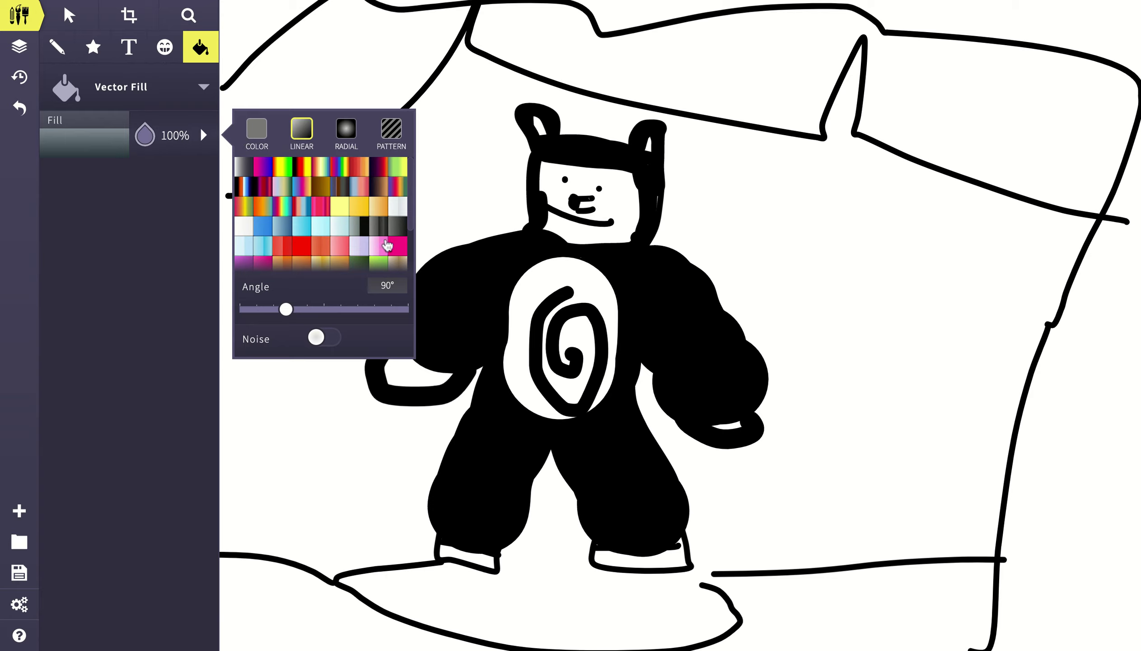
{"action": "left_click", "coordinate": [359, 246]}
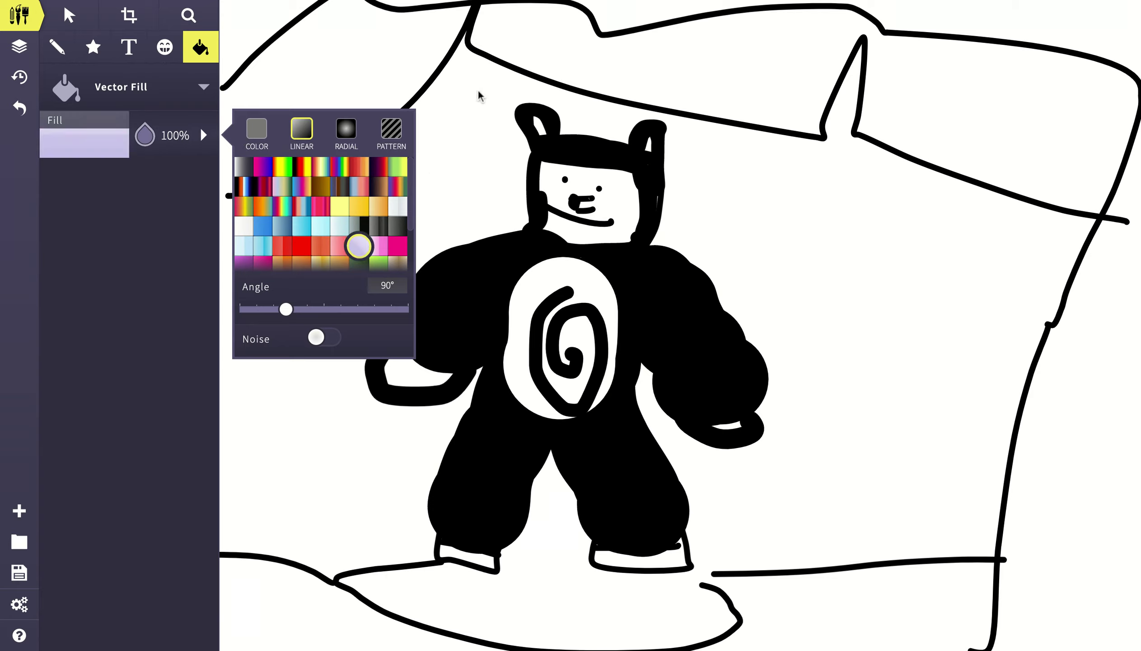
{"action": "left_click", "coordinate": [471, 94]}
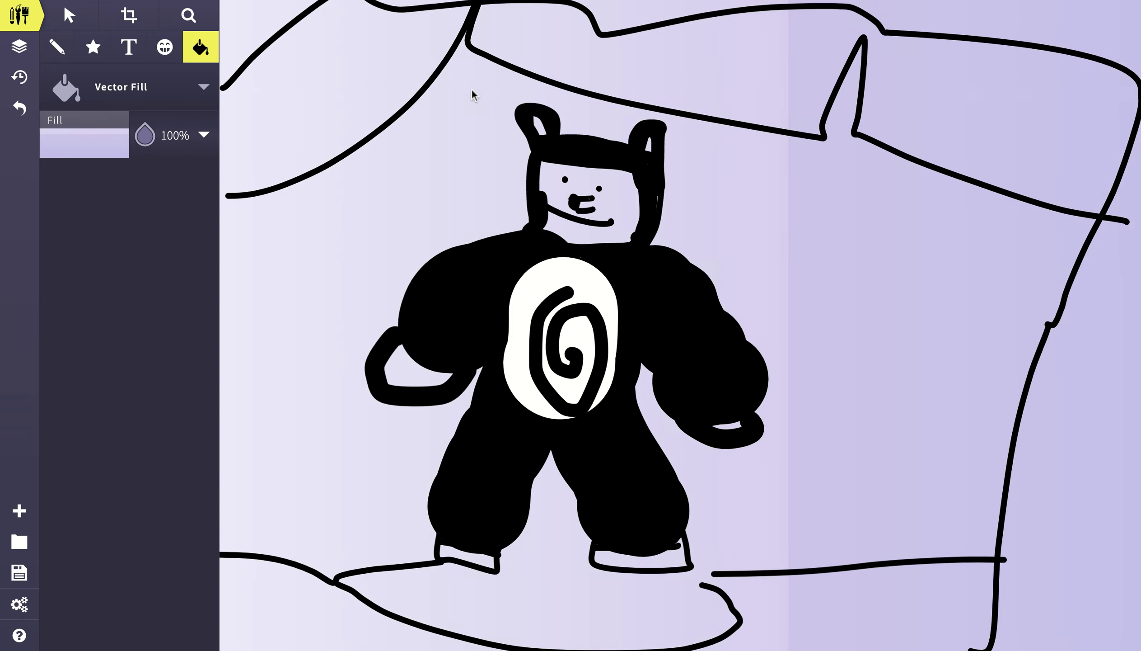
- Adjust the background gradient's middle colour stop and redirect its line diagonally across the bear, dismissing the recording time notice
{"action": "left_click", "coordinate": [783, 180]}
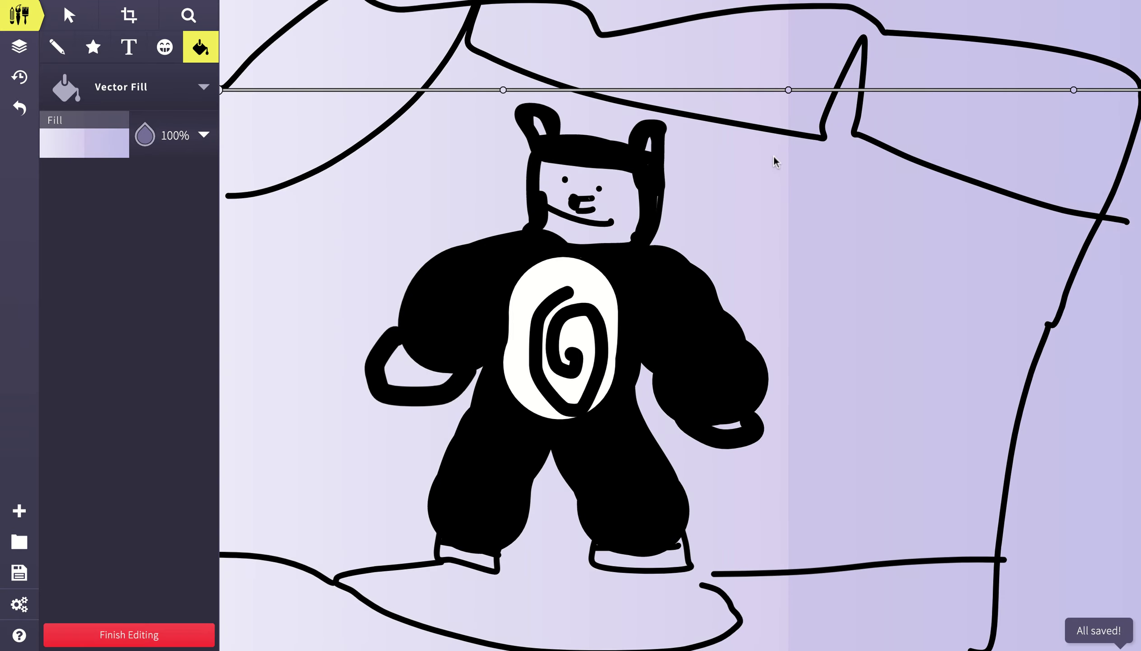
{"action": "left_click", "coordinate": [787, 90]}
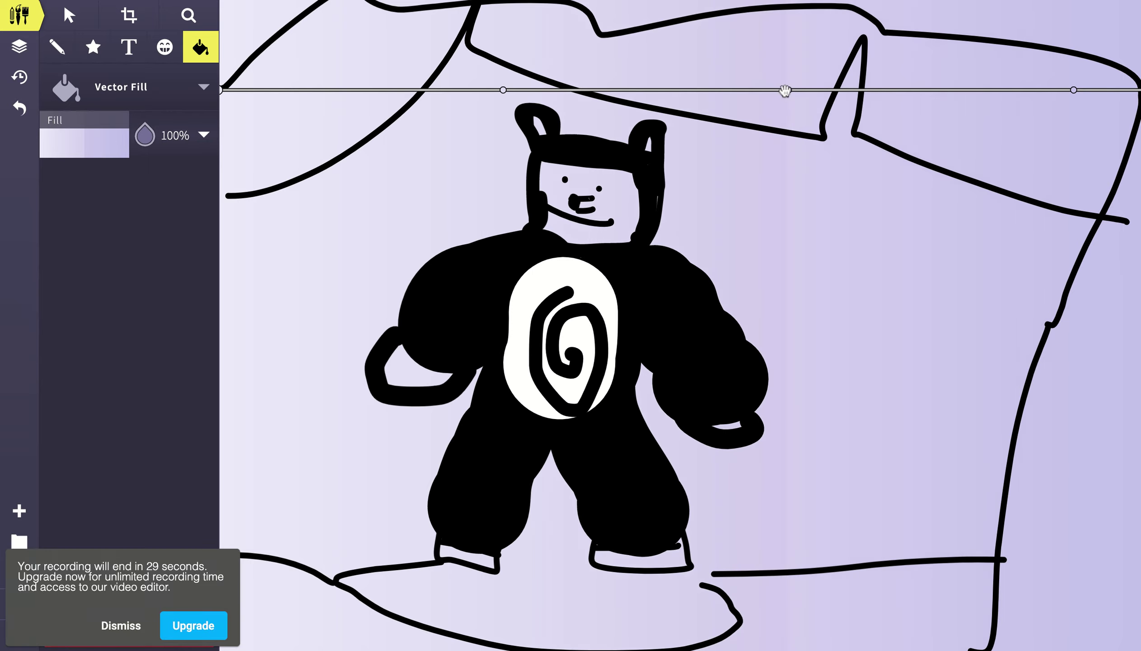
{"action": "left_click", "coordinate": [120, 625]}
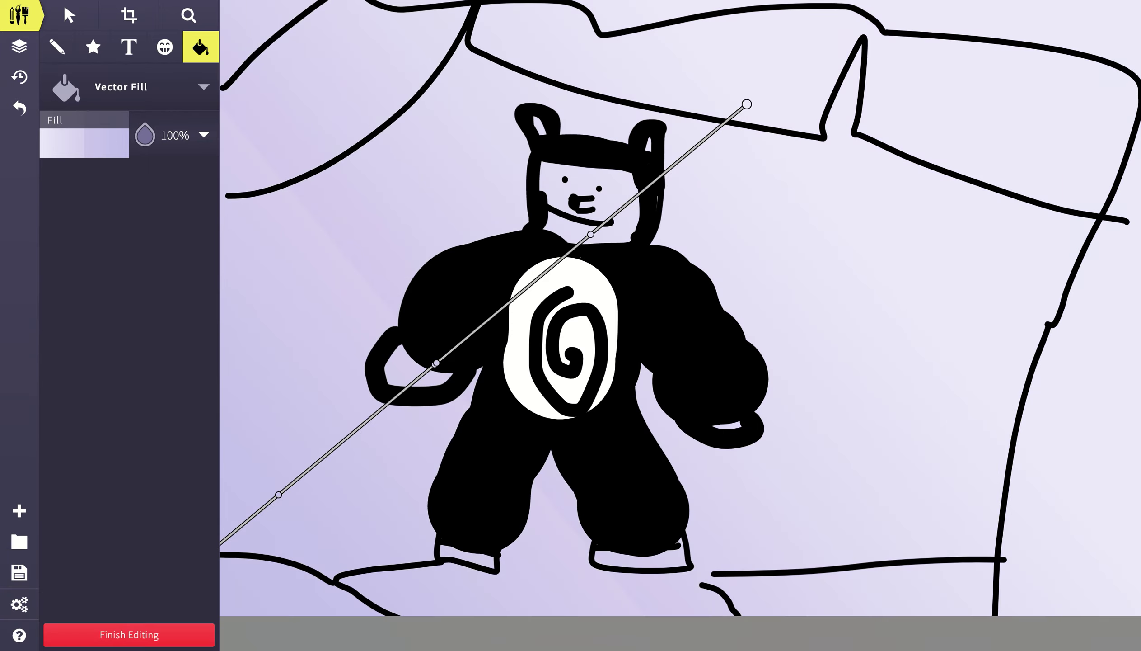